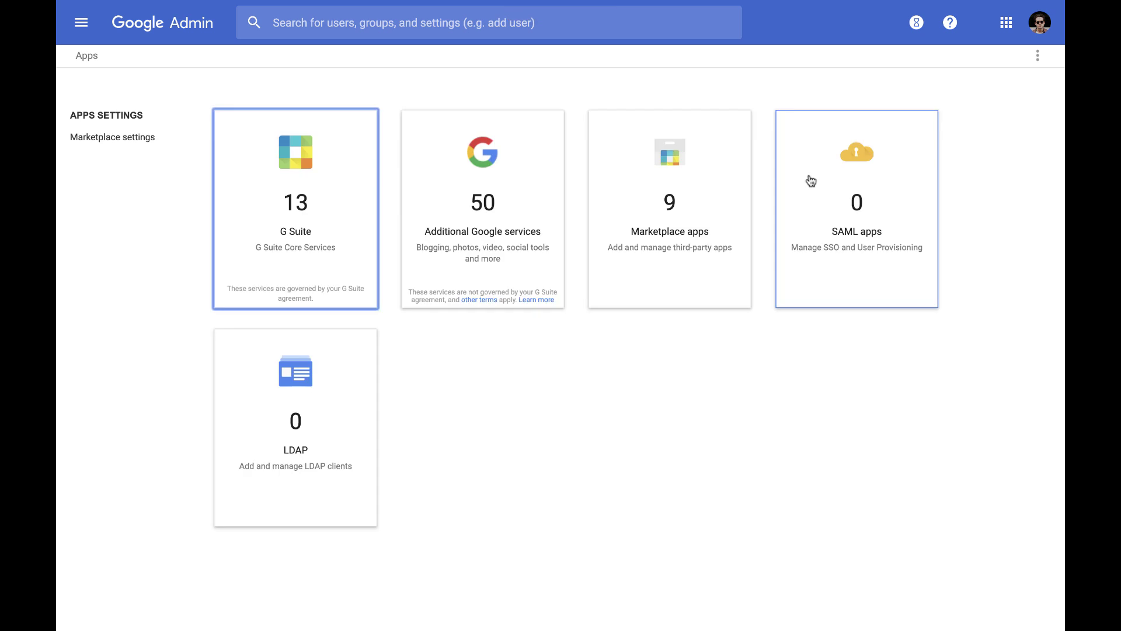
# Open Google Voice from the G Suite core services and go to its service management for numbers, assignment and porting.
pyautogui.click(330, 227)
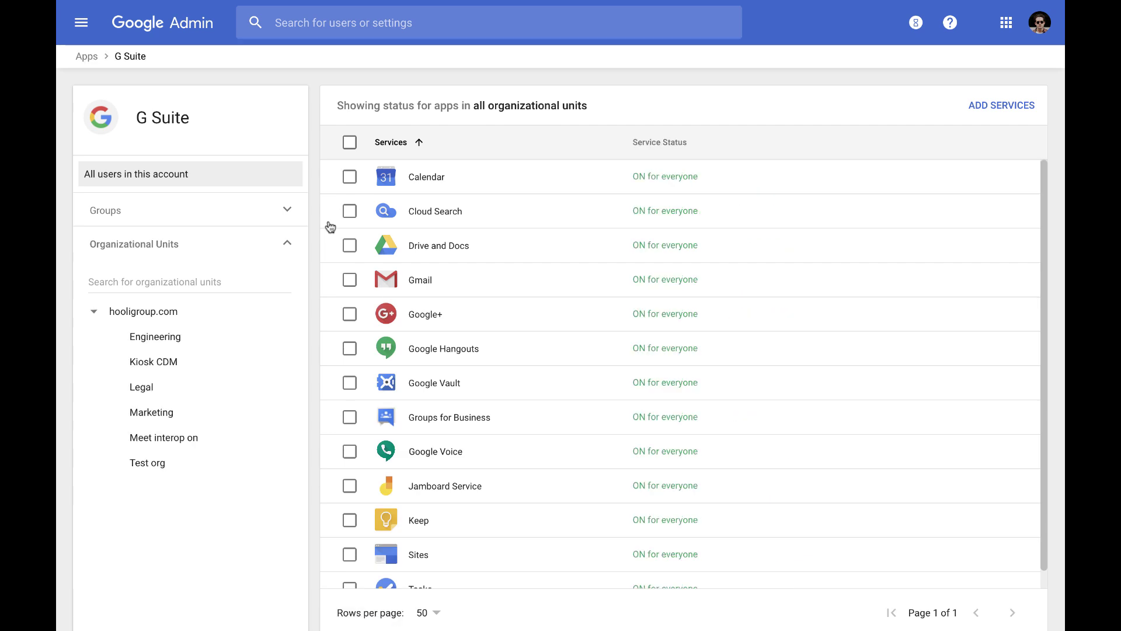
pyautogui.click(582, 451)
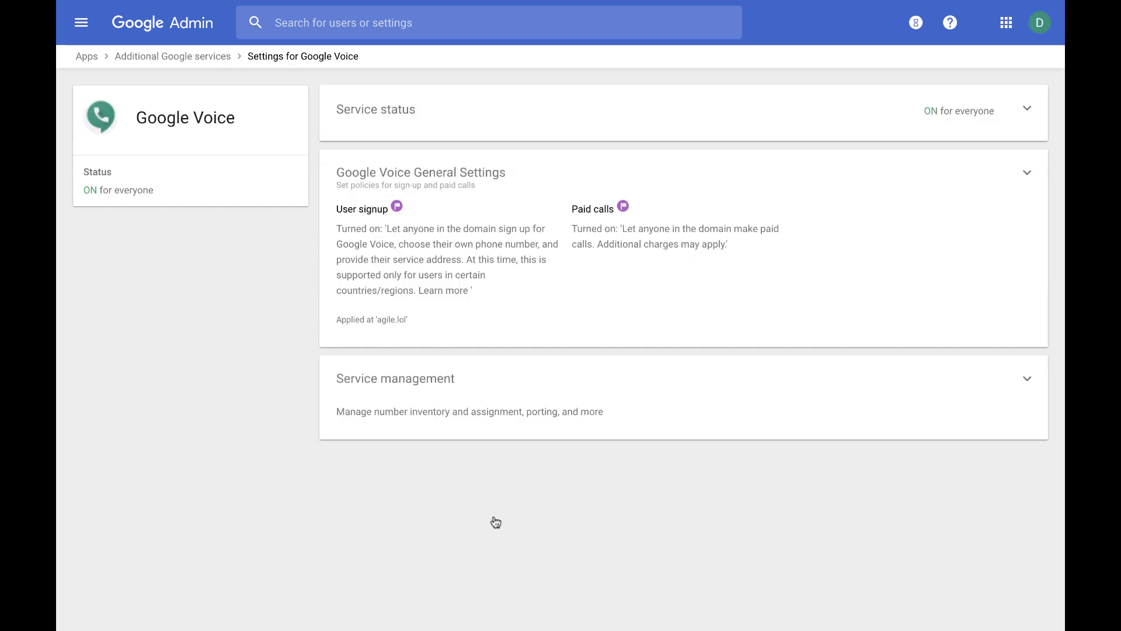
pyautogui.click(490, 413)
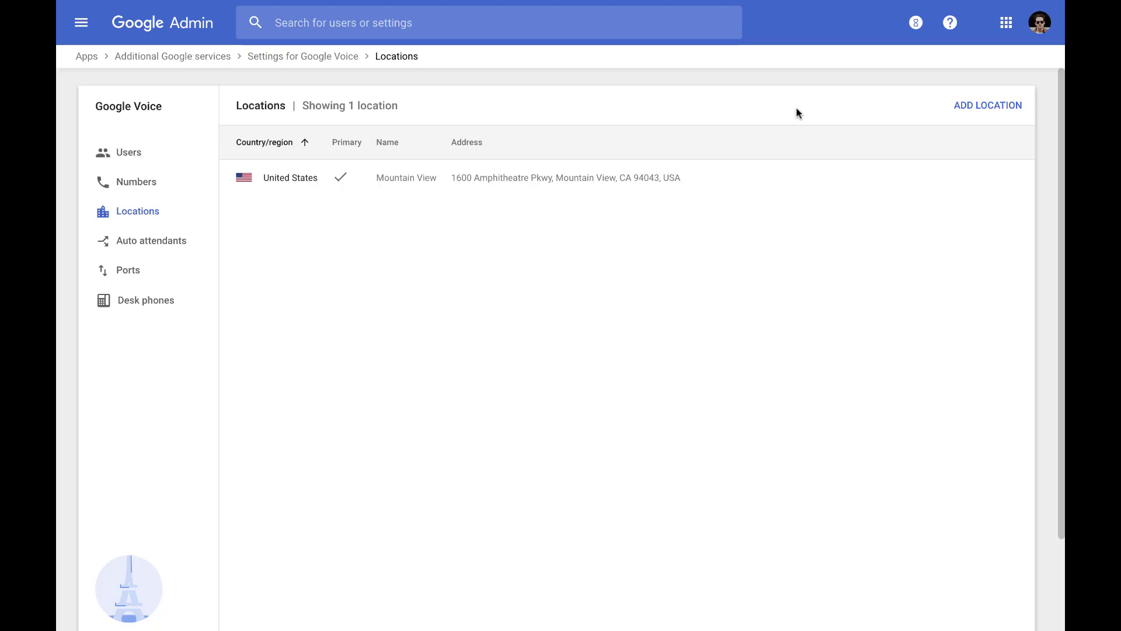
# Add a Google Voice location named "Office #2" in the United States, enter its street address, and save it.
pyautogui.click(991, 107)
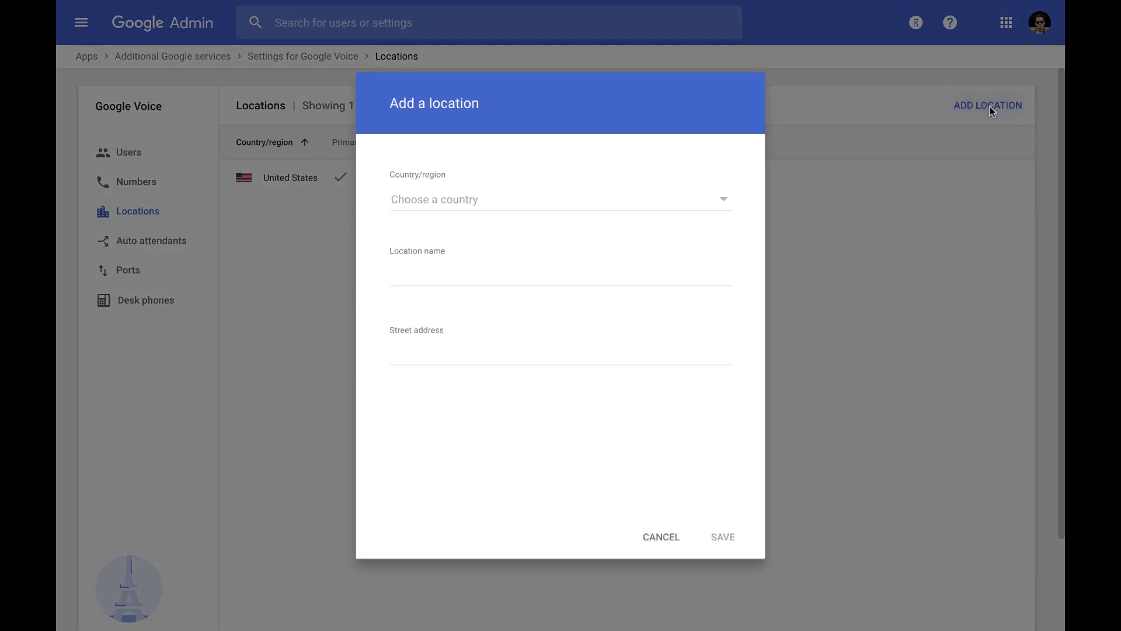
pyautogui.click(723, 200)
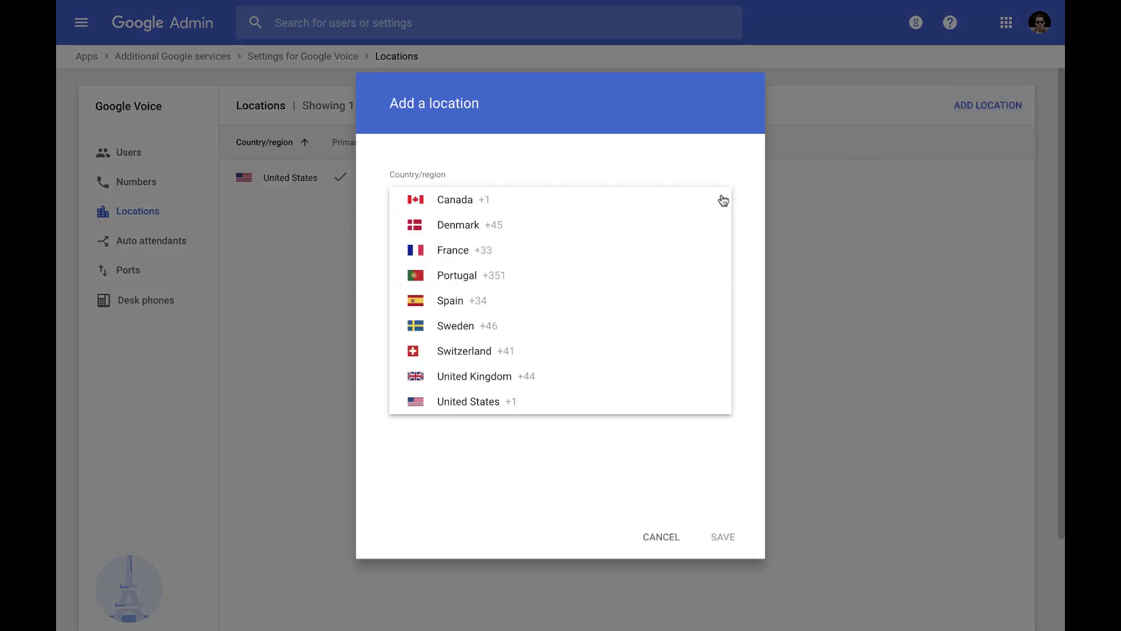
pyautogui.click(561, 401)
pyautogui.click(542, 280)
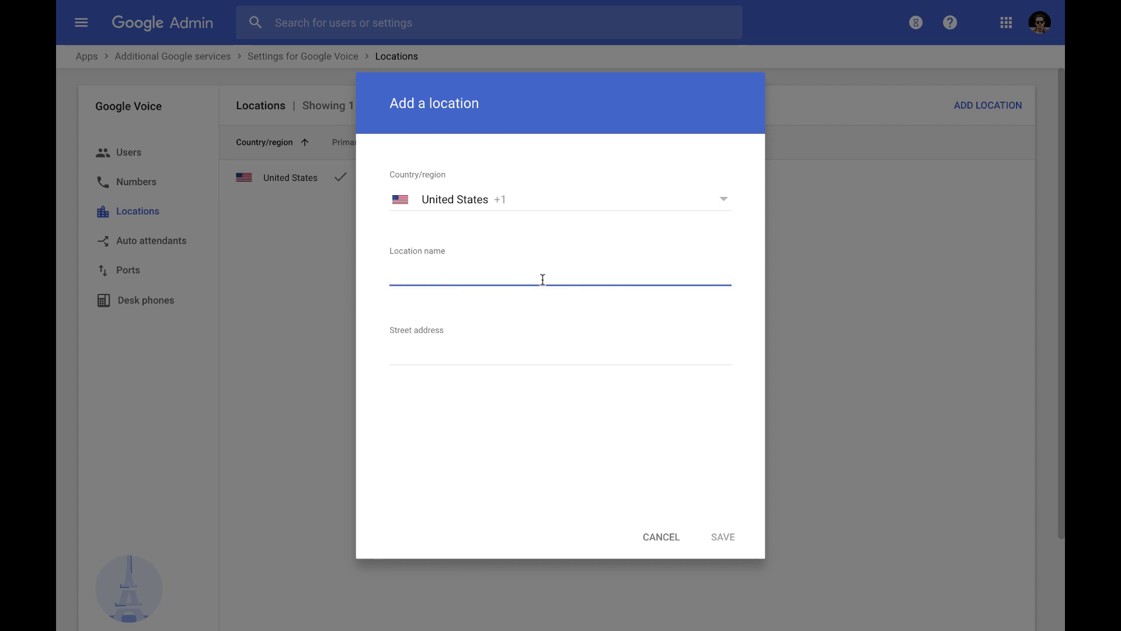
pyautogui.write('Office #2')
pyautogui.press('Tab')
pyautogui.write('1600 ampitheatre pkw')
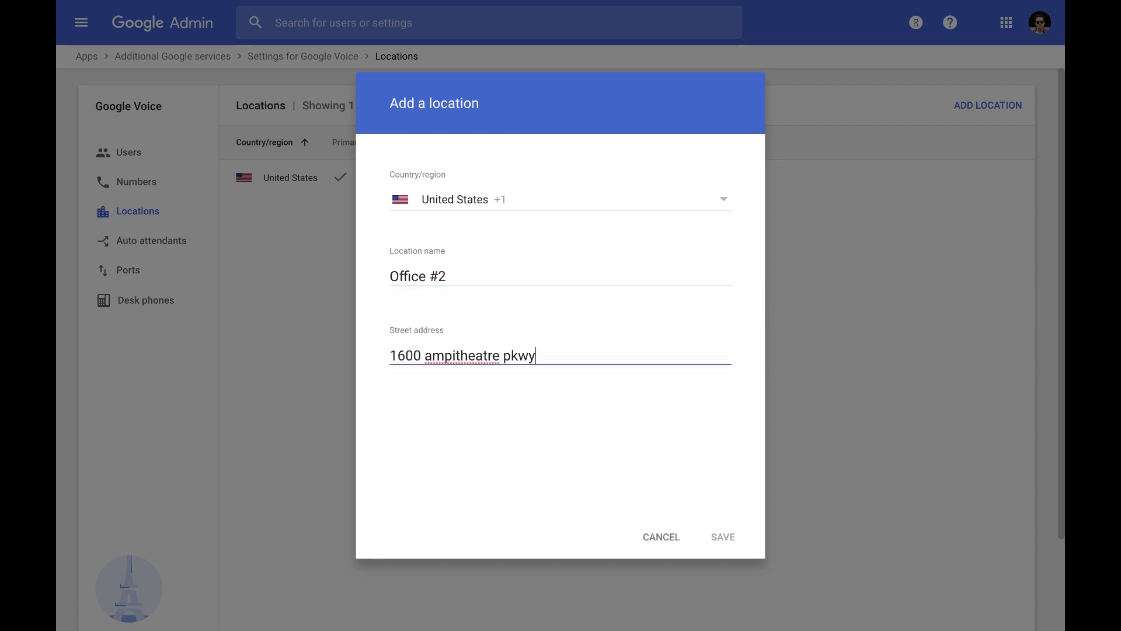
pyautogui.click(527, 363)
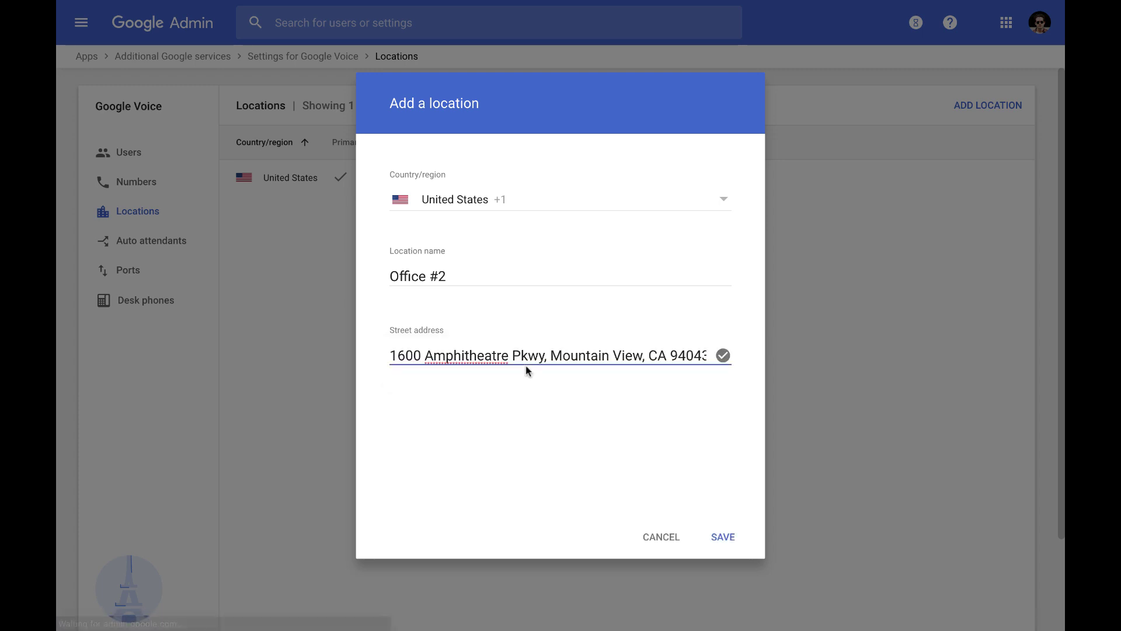
pyautogui.click(718, 543)
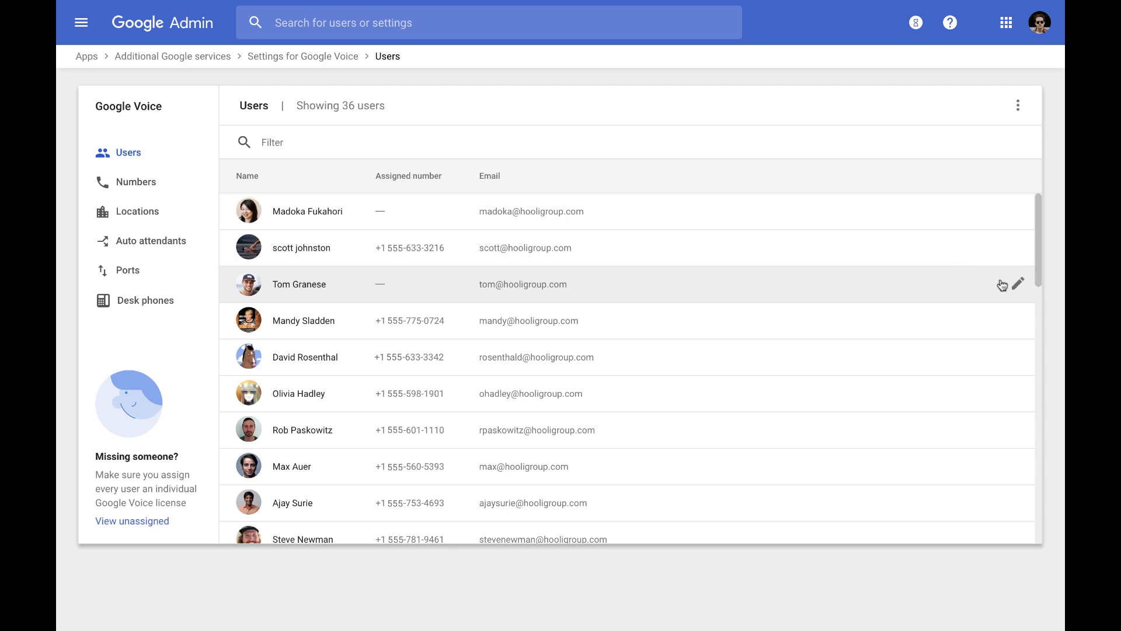
# Edit the third listed Google Voice user, setting the country to United States and choosing the suggested service address.
pyautogui.click(1018, 285)
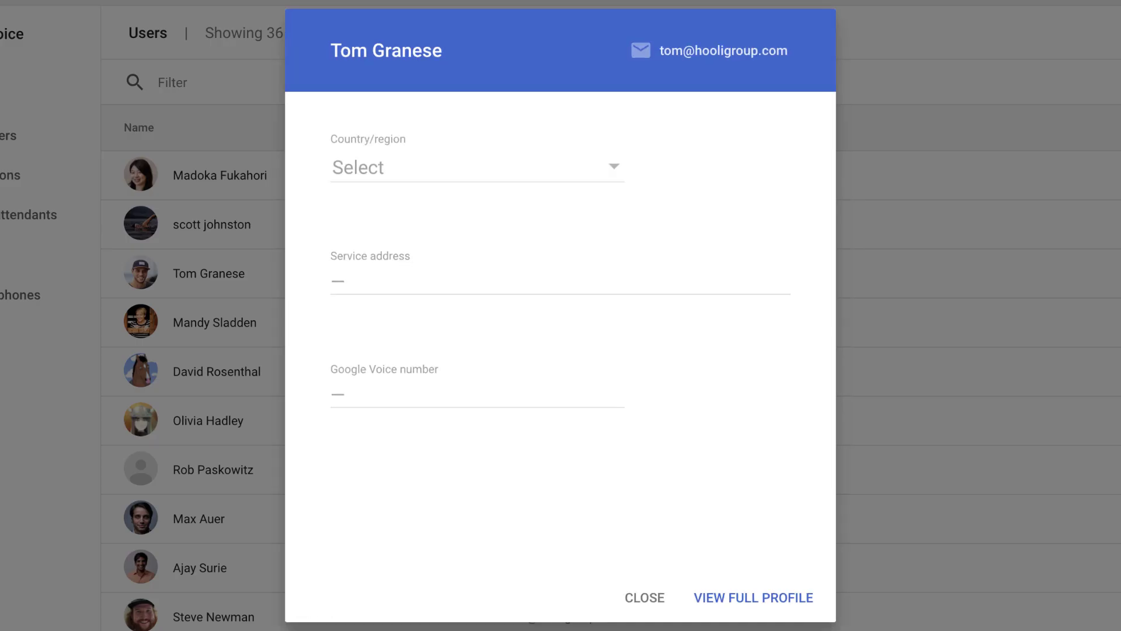
pyautogui.click(596, 174)
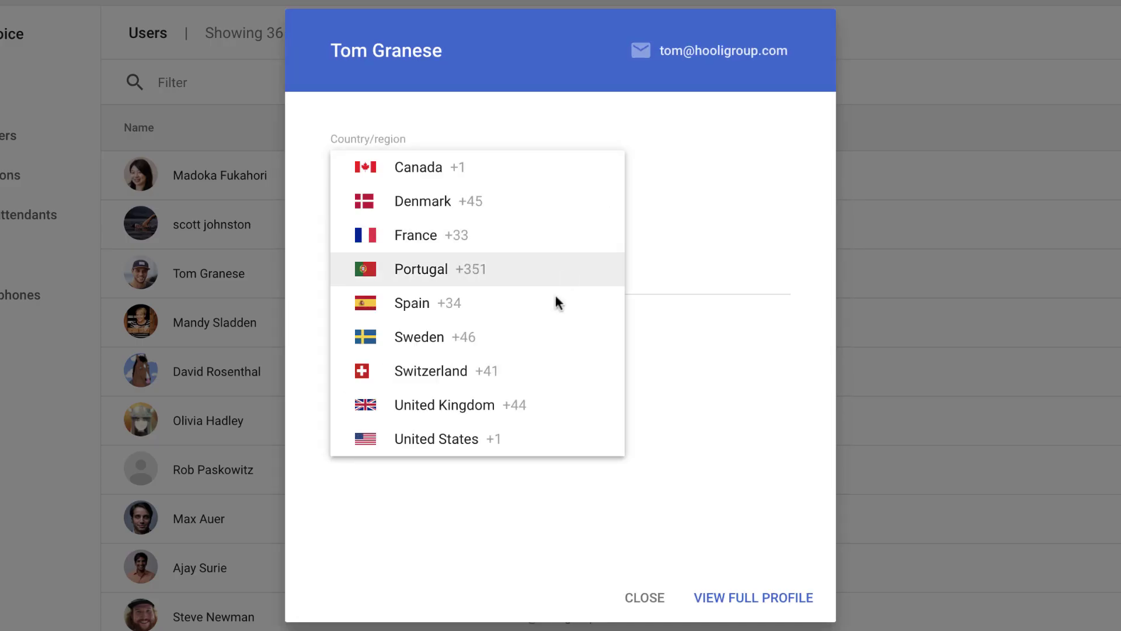
pyautogui.click(471, 438)
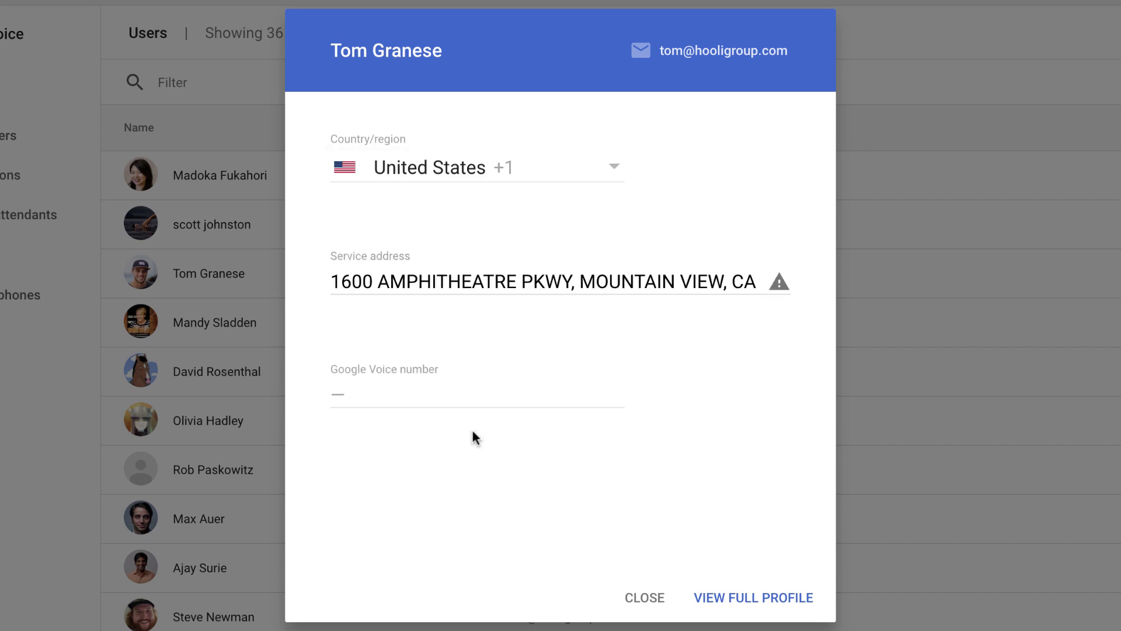
pyautogui.click(581, 293)
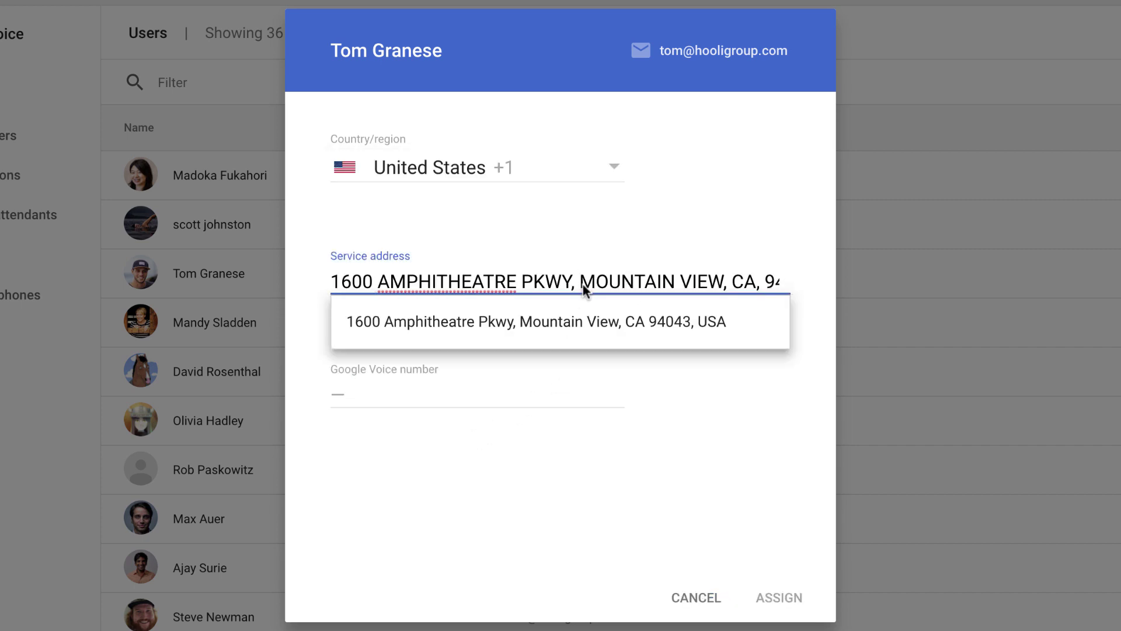
pyautogui.click(624, 322)
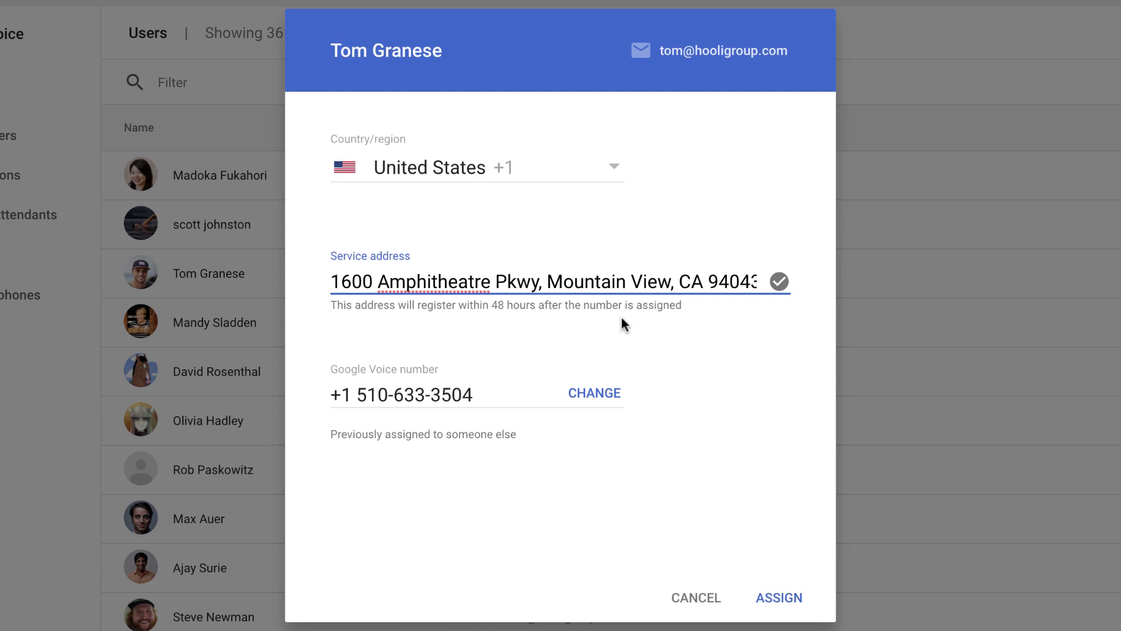
# Change the user's proposed Google Voice number by searching for the desired phone number, select it and assign it.
pyautogui.click(609, 391)
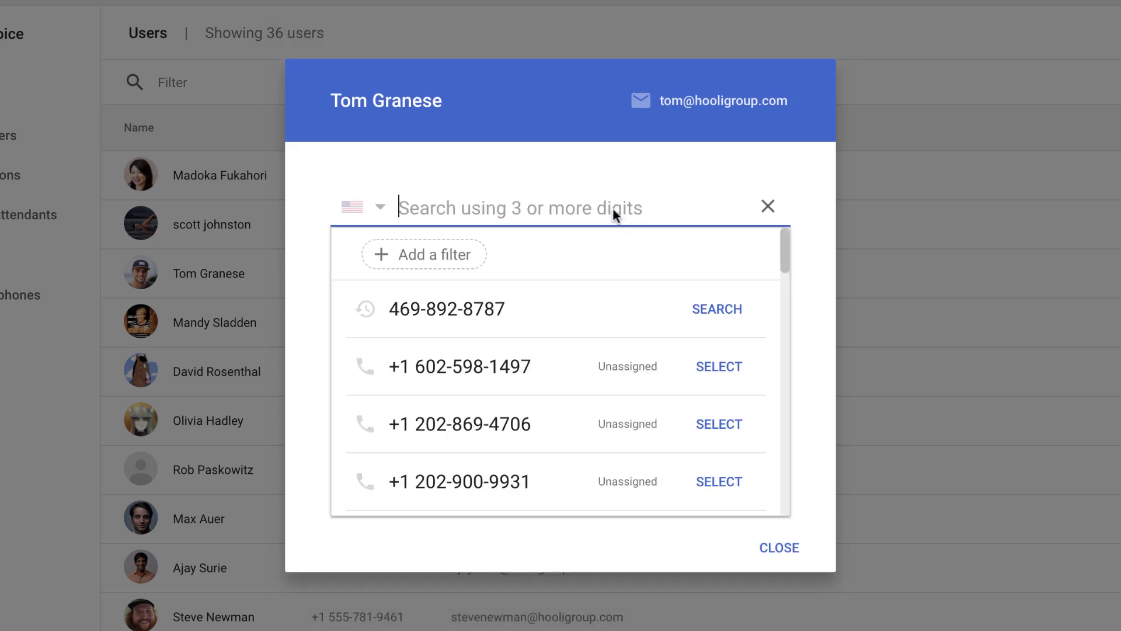
pyautogui.hotkey('ctrl', 'v')
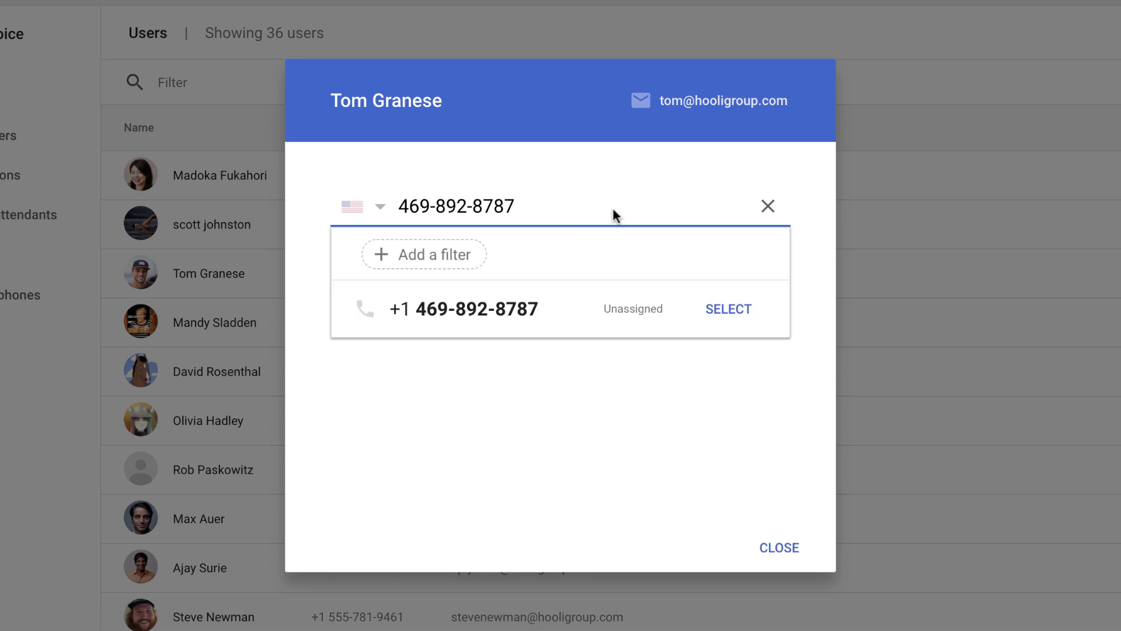
pyautogui.click(723, 306)
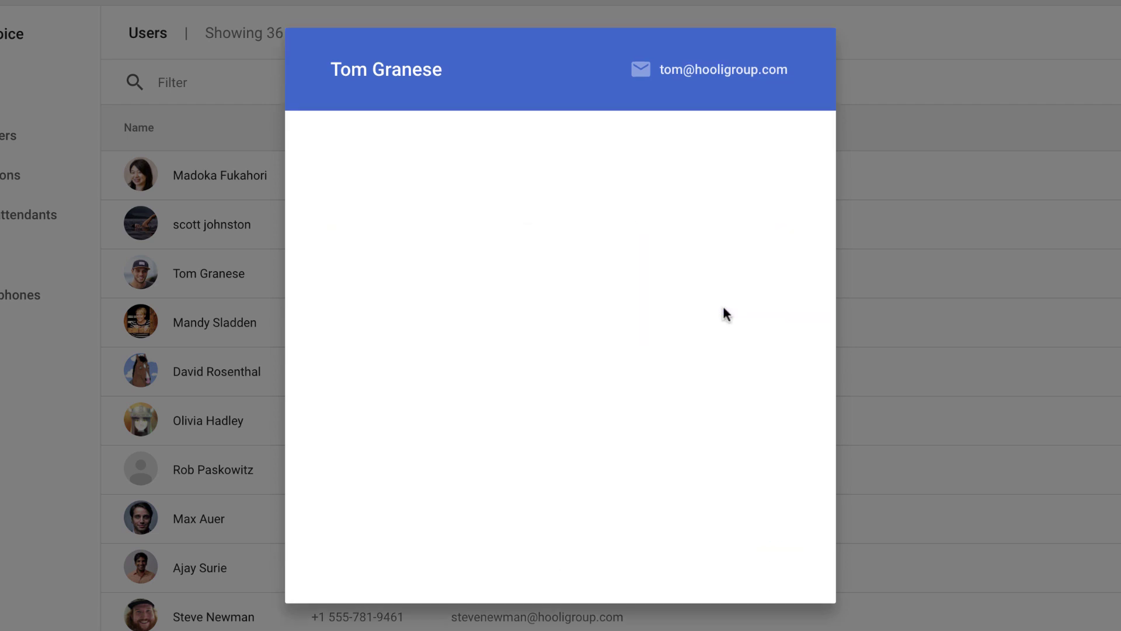
pyautogui.click(795, 602)
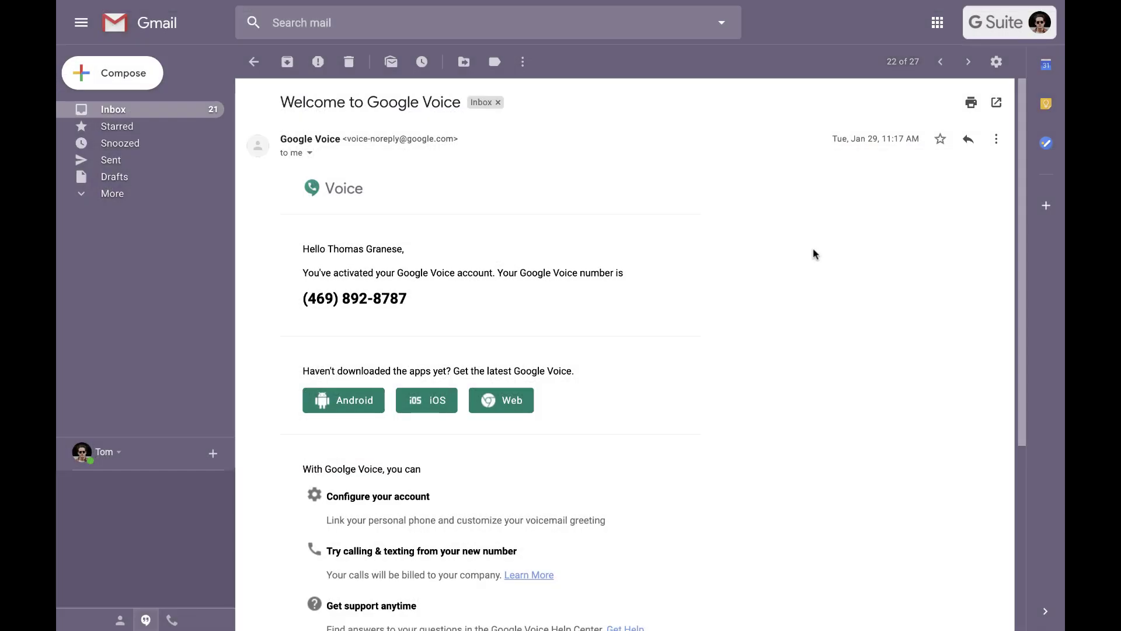
# Switch to Gmail and read through the "Welcome to Google Voice" email.
pyautogui.scroll(-2, 815, 253)
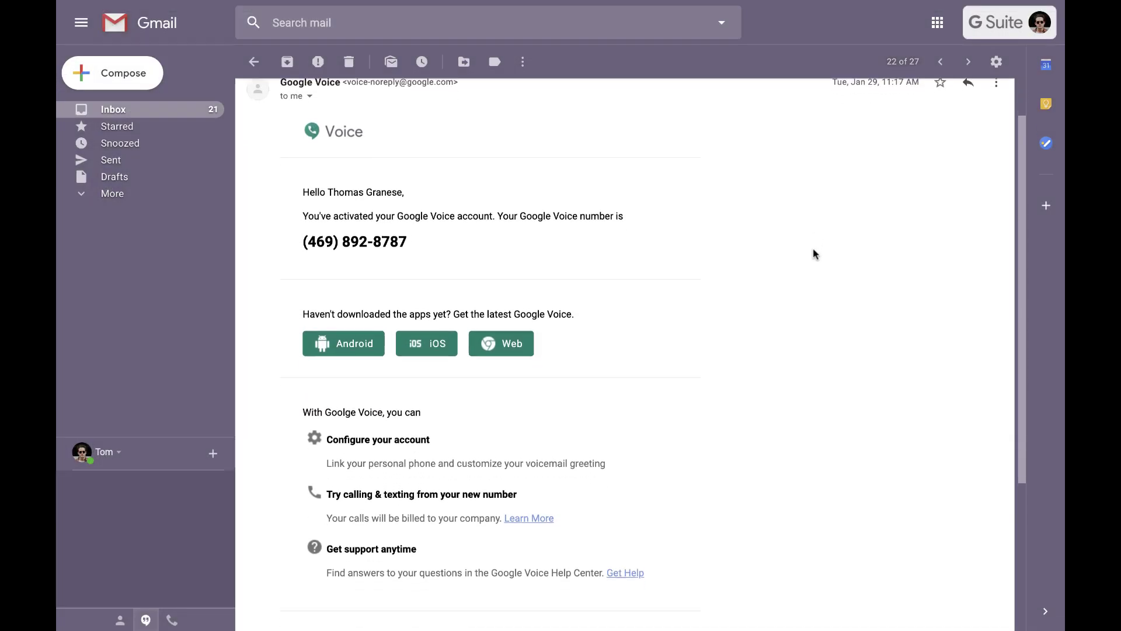
pyautogui.scroll(-3, 815, 253)
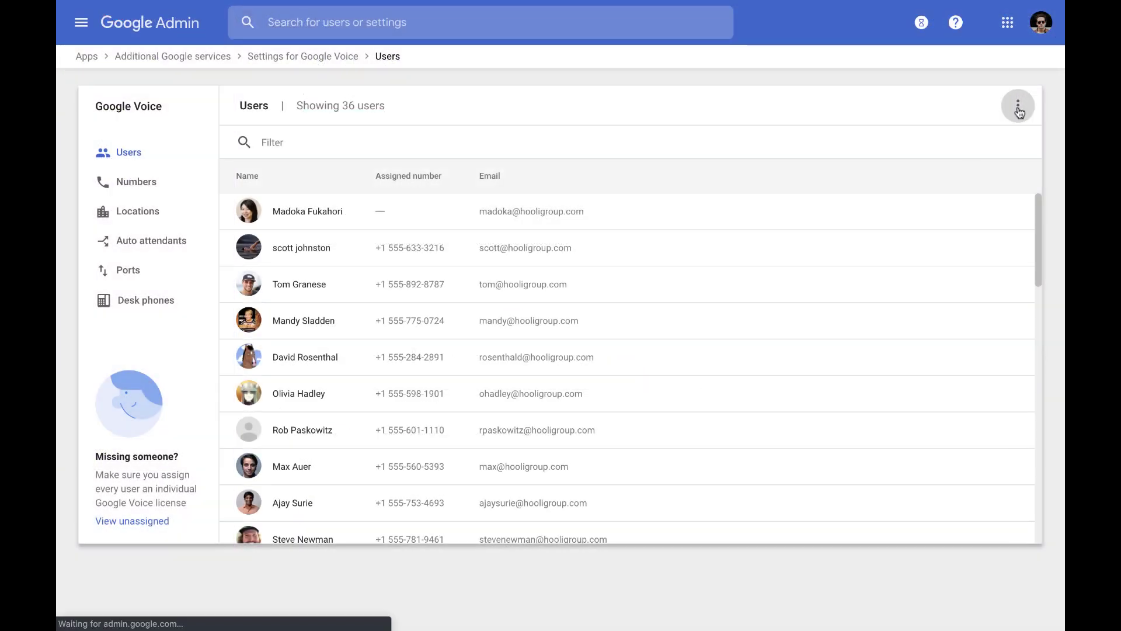
# Start a new list for batch assigning Google Voice numbers to multiple users.
pyautogui.click(1018, 108)
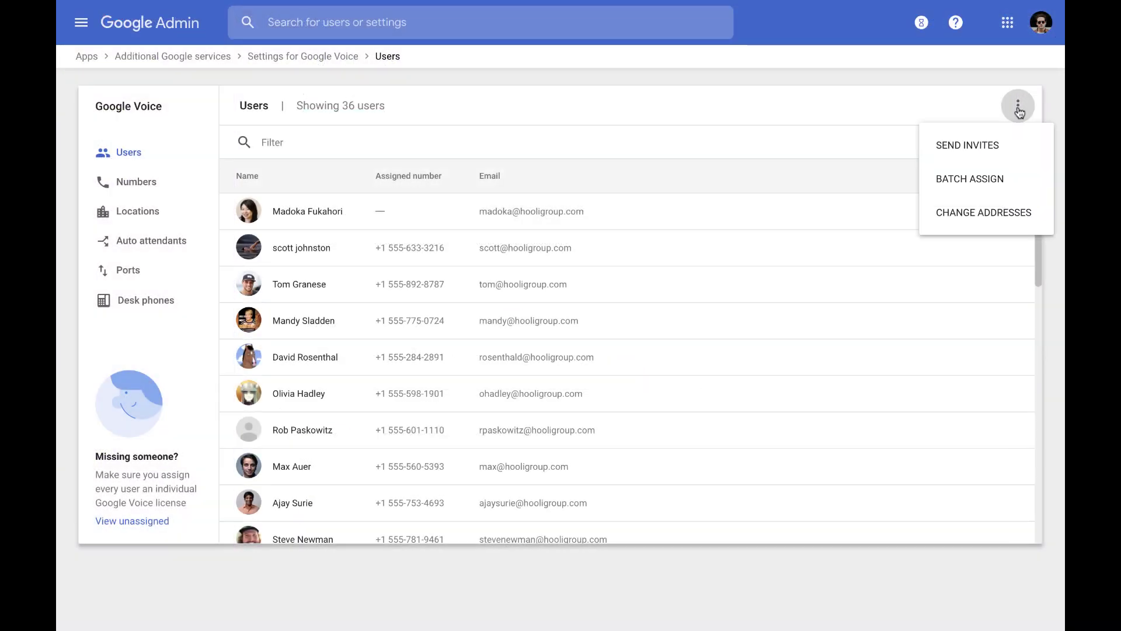
pyautogui.click(1015, 185)
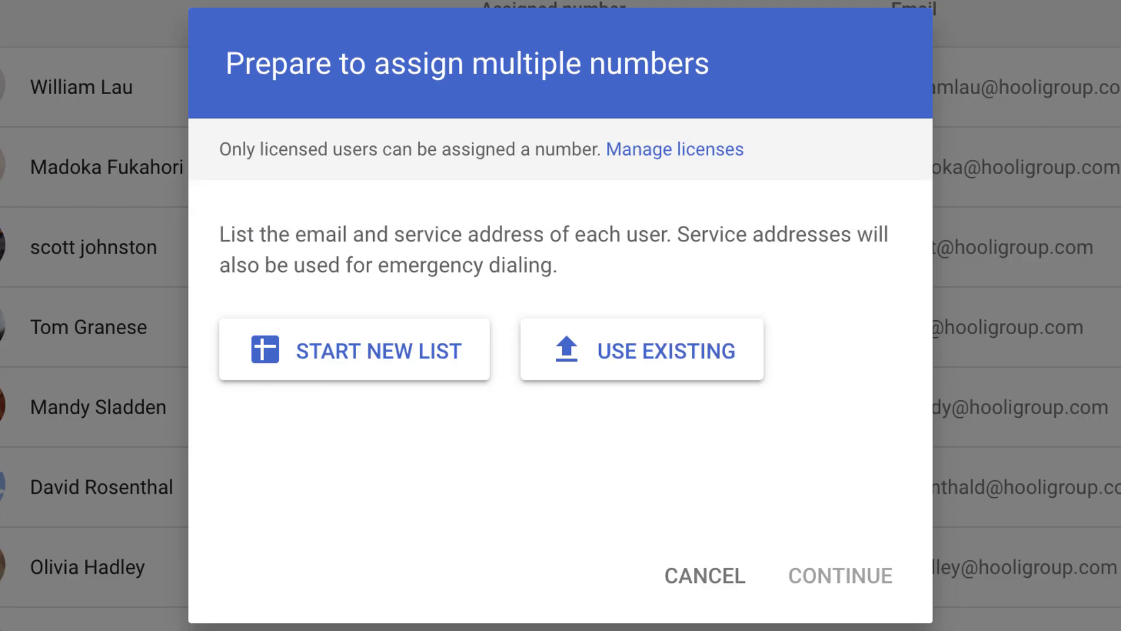
pyautogui.click(377, 378)
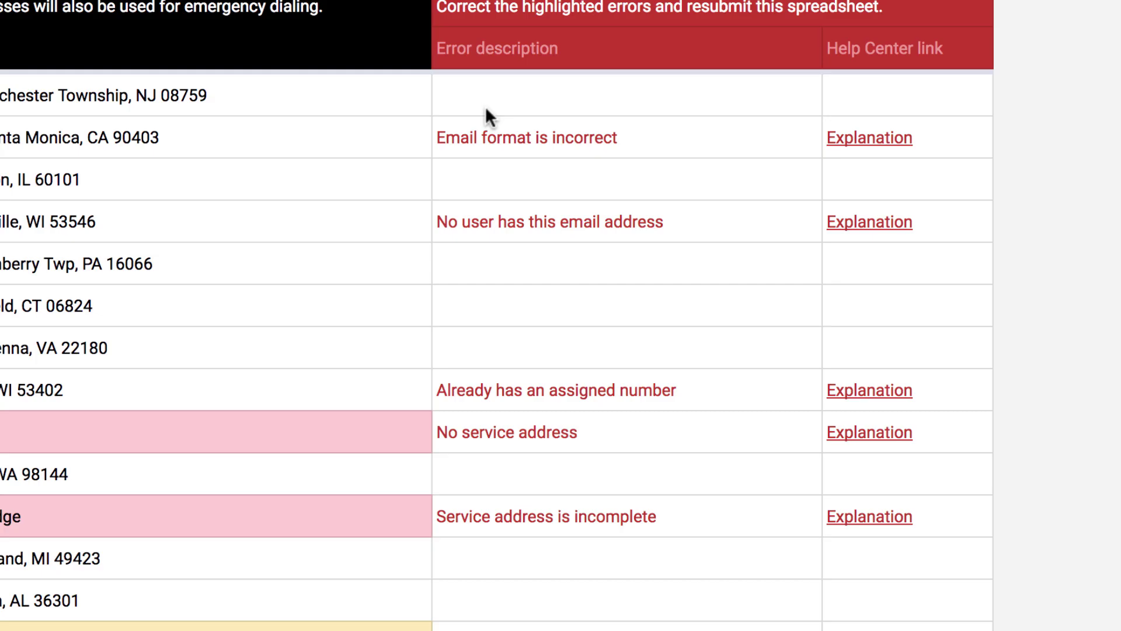
# Examine the error descriptions for the highlighted rows of the sample batch assignment sheet.
pyautogui.click(516, 153)
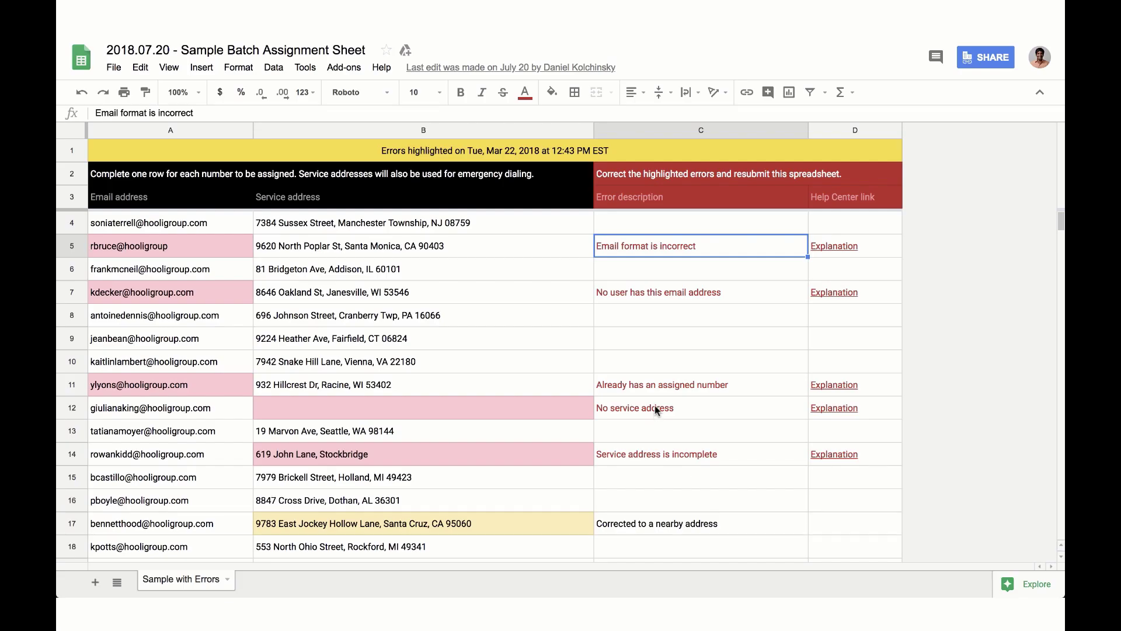
pyautogui.click(542, 438)
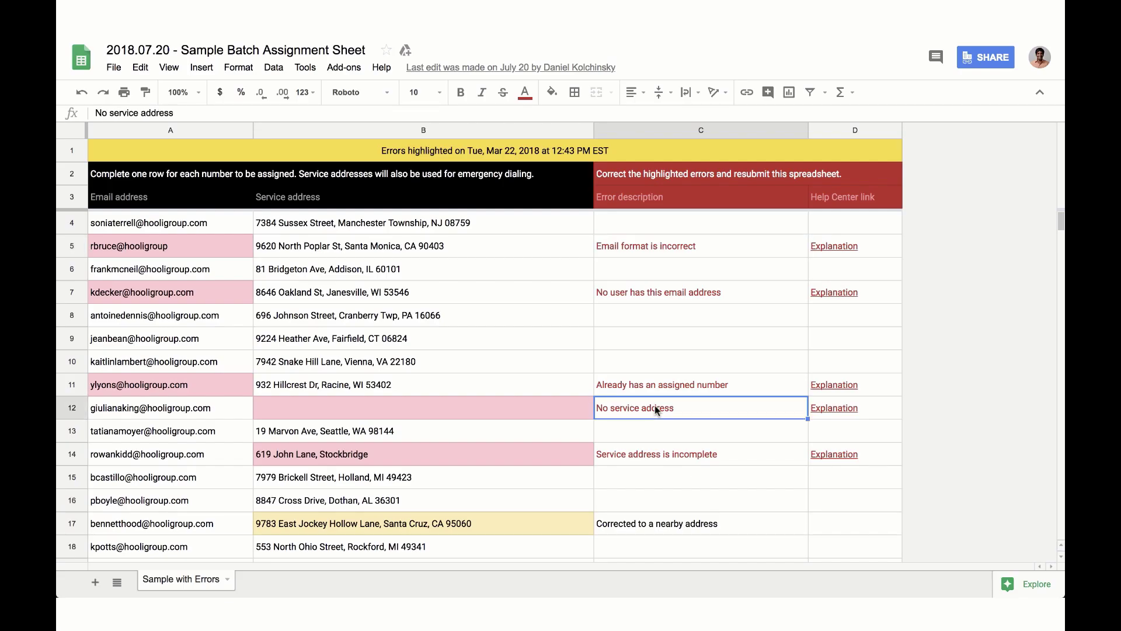
pyautogui.click(661, 459)
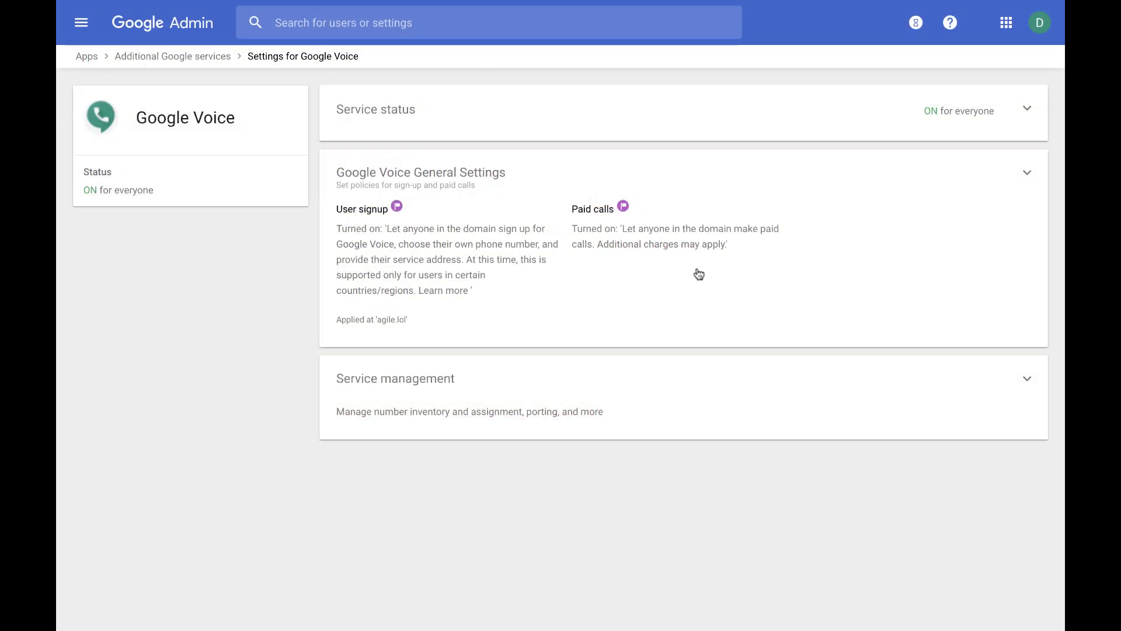
# Open the User signup policy in Google Voice General Settings for editing, and send users invites to sign up.
pyautogui.click(699, 272)
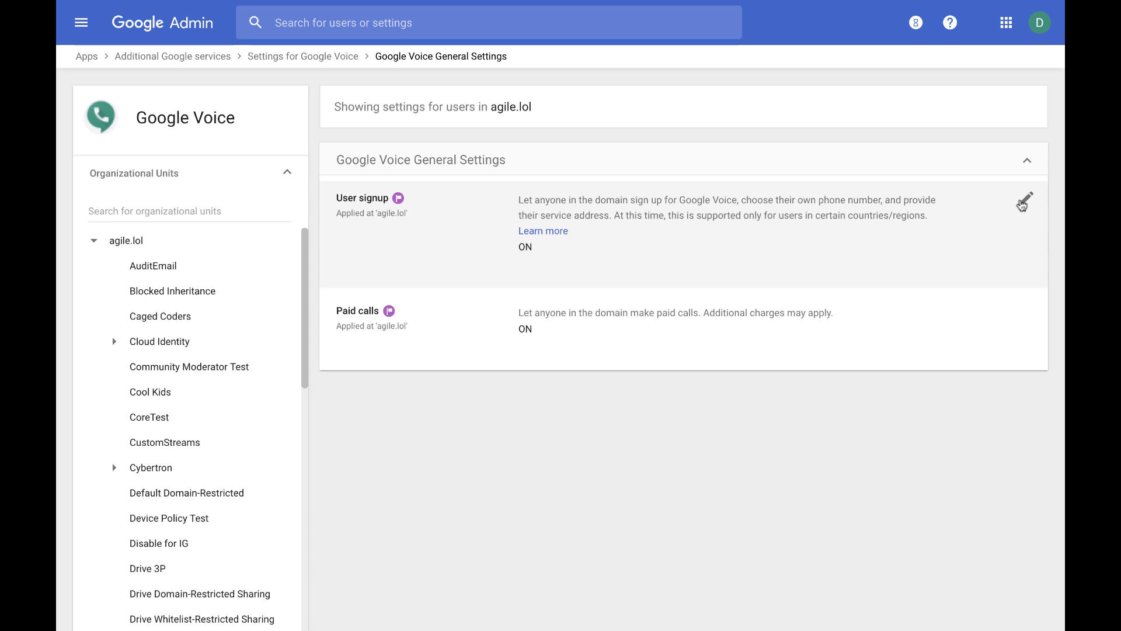
pyautogui.click(1026, 198)
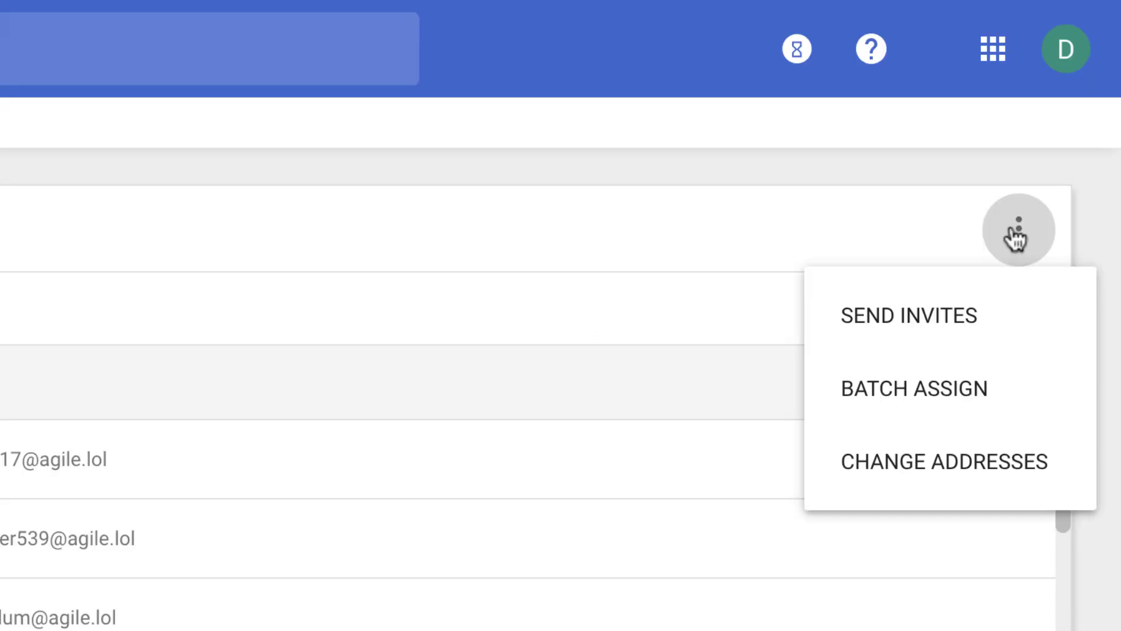
pyautogui.click(941, 316)
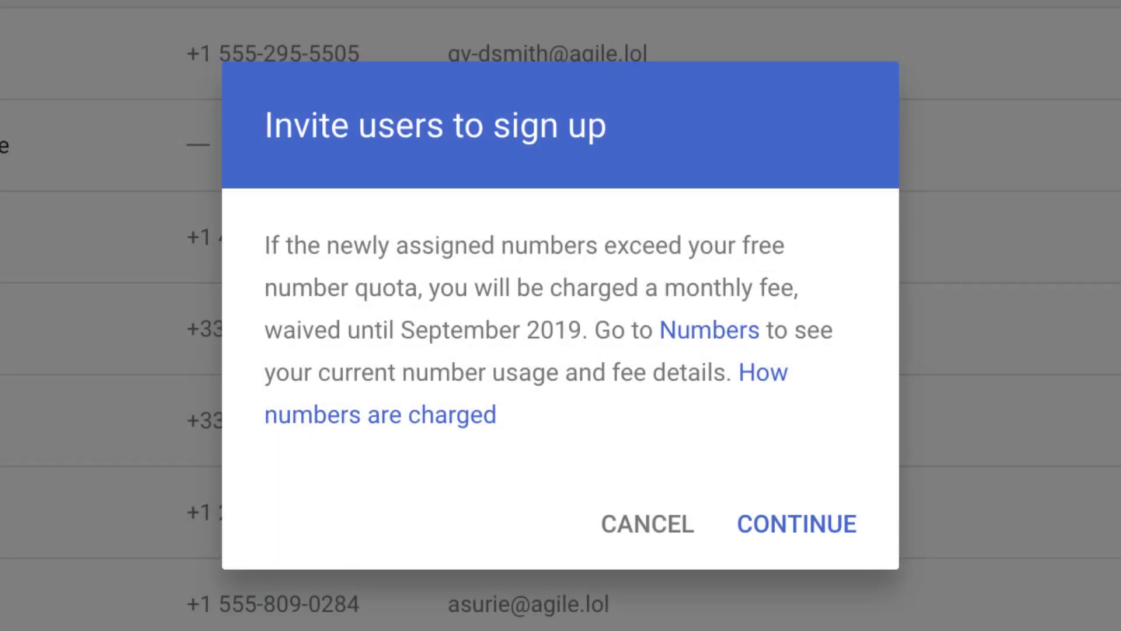
pyautogui.click(827, 536)
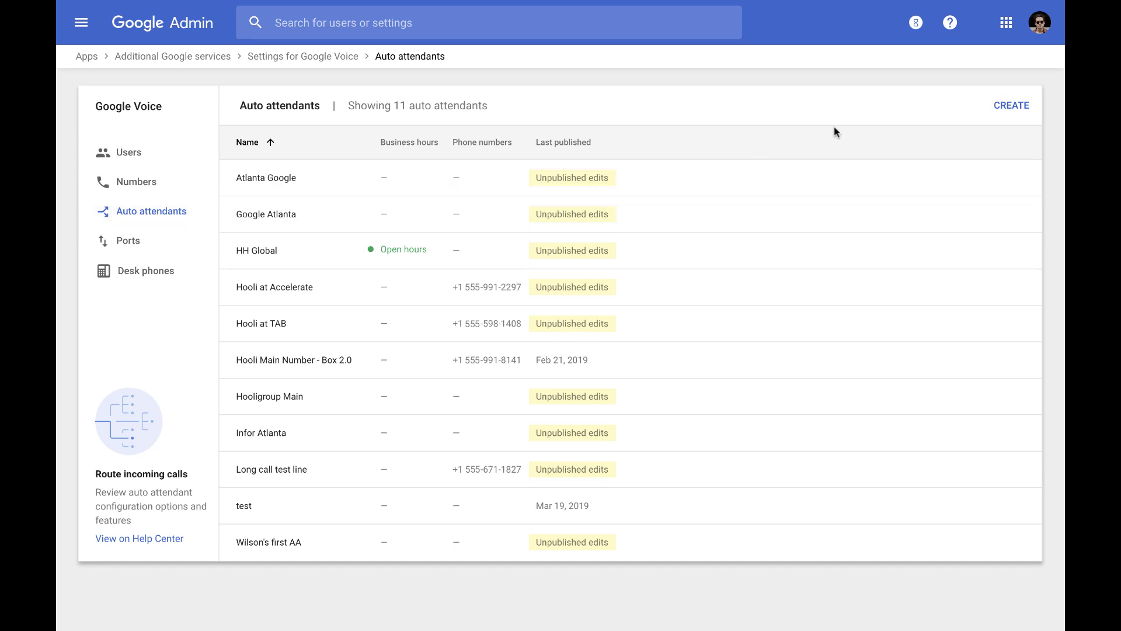
# Create an auto attendant named "Hooligroup Austin" with the description "General auto attendant for callers".
pyautogui.click(1011, 106)
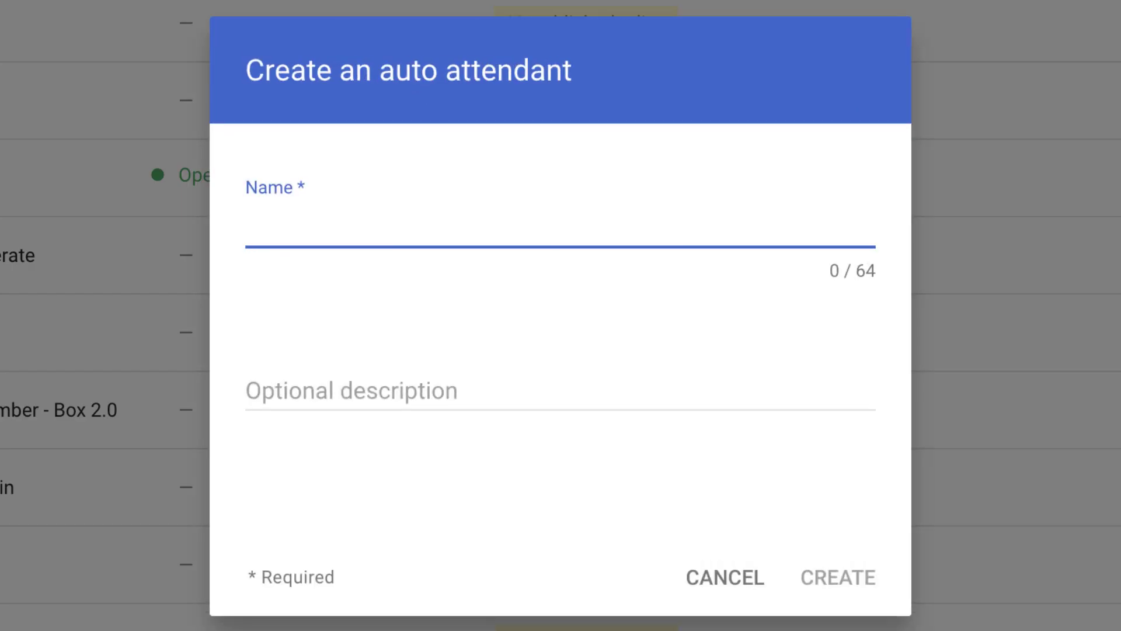
pyautogui.write('Hooligroup Austin')
pyautogui.press('Tab')
pyautogui.write('General auto attendant for callers')
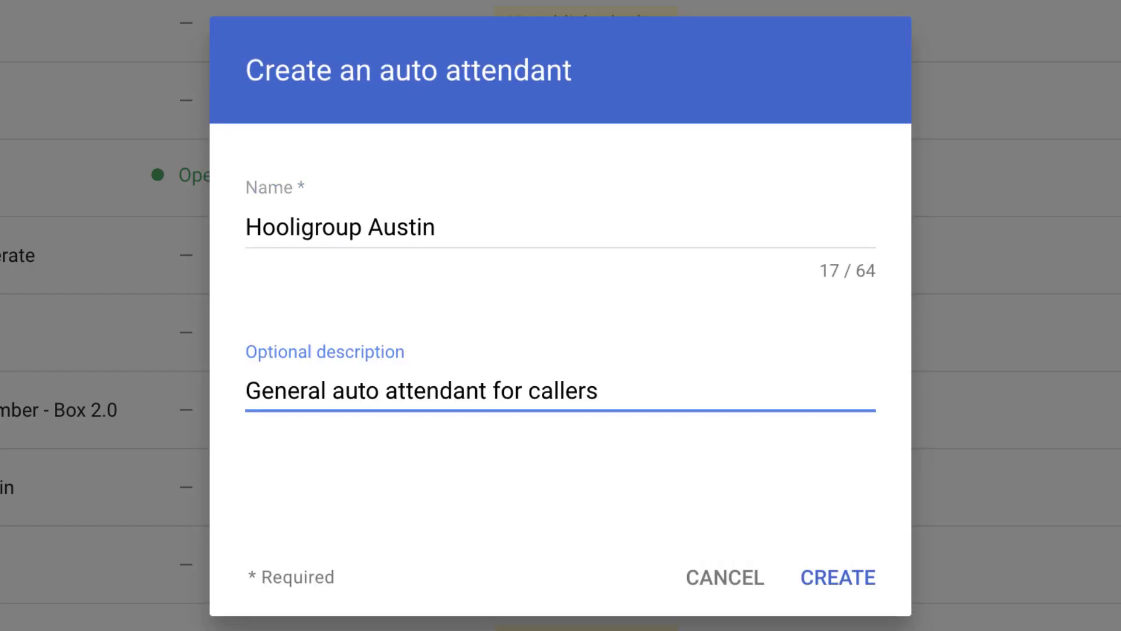
pyautogui.click(827, 576)
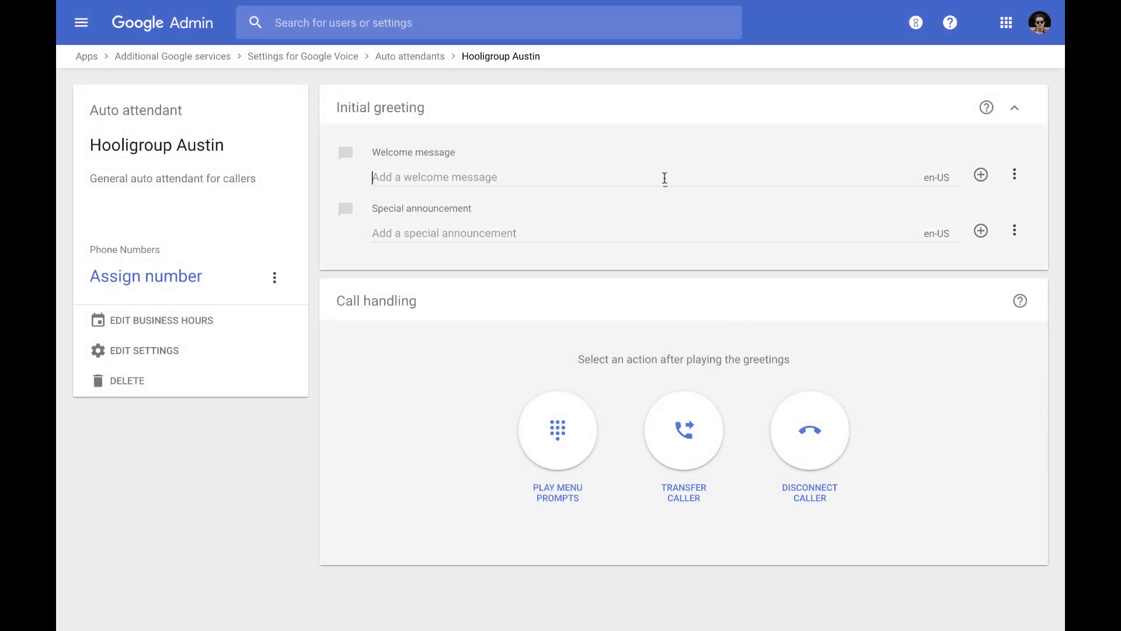
# Enter the welcome message "Thank you for calling the Hooligroup Austin office" and the special announcement "Ask us about our April specials".
pyautogui.click(665, 177)
pyautogui.write('Thank you for calling the Hooligroup Austin office')
pyautogui.click(584, 235)
pyautogui.write('Ask us about our April specials')
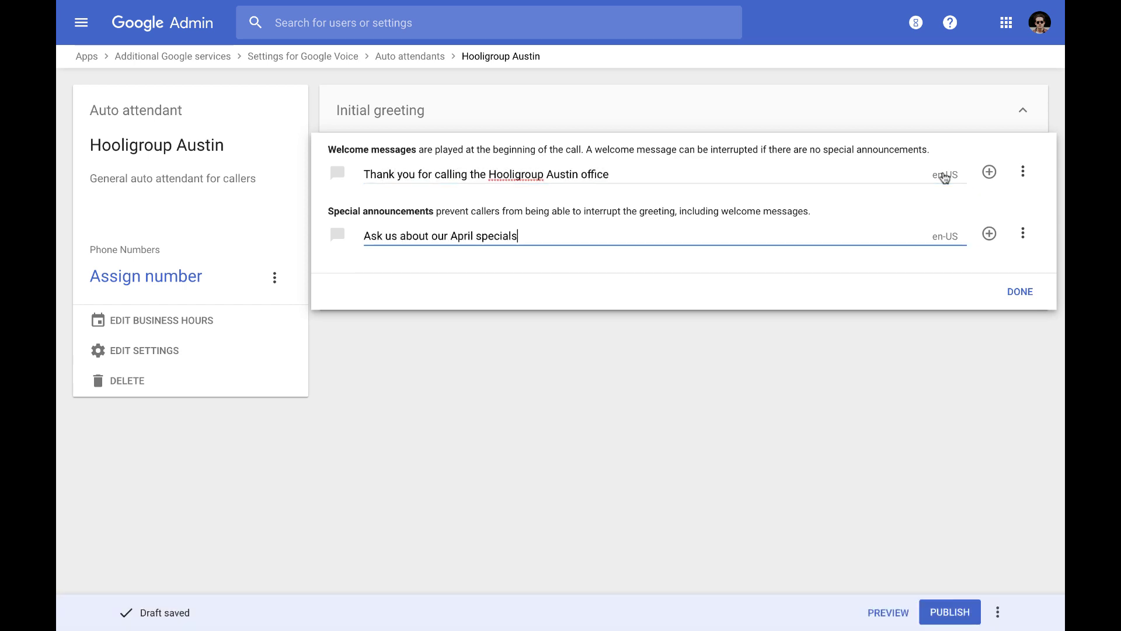
# Set the welcome message's language to English, United Kingdom, and finish editing the initial greeting.
pyautogui.click(945, 175)
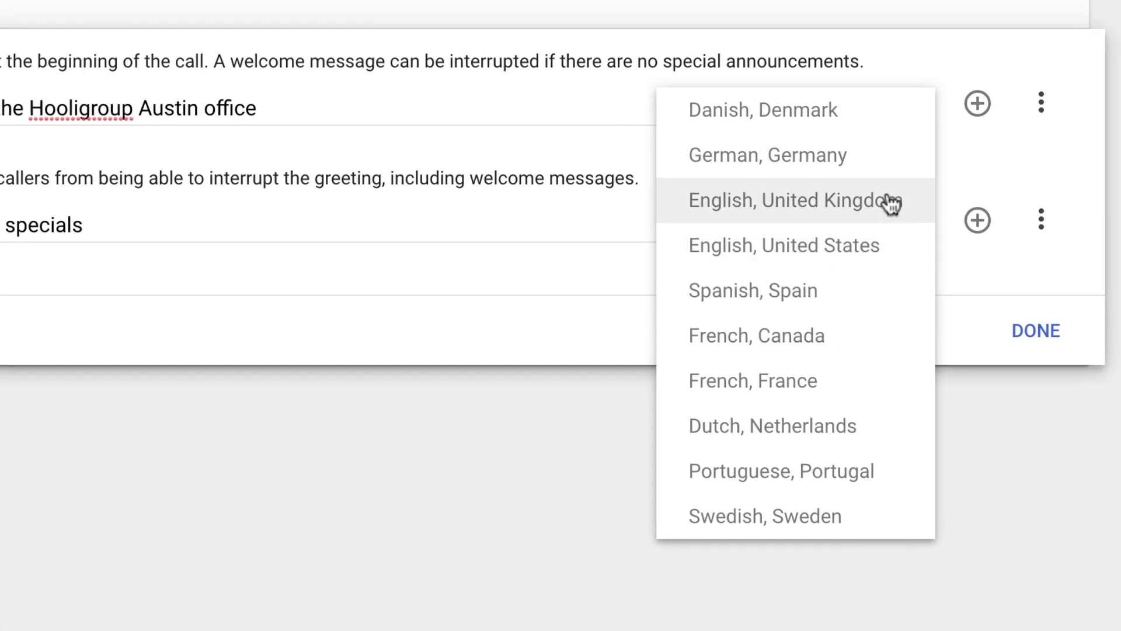
pyautogui.click(891, 201)
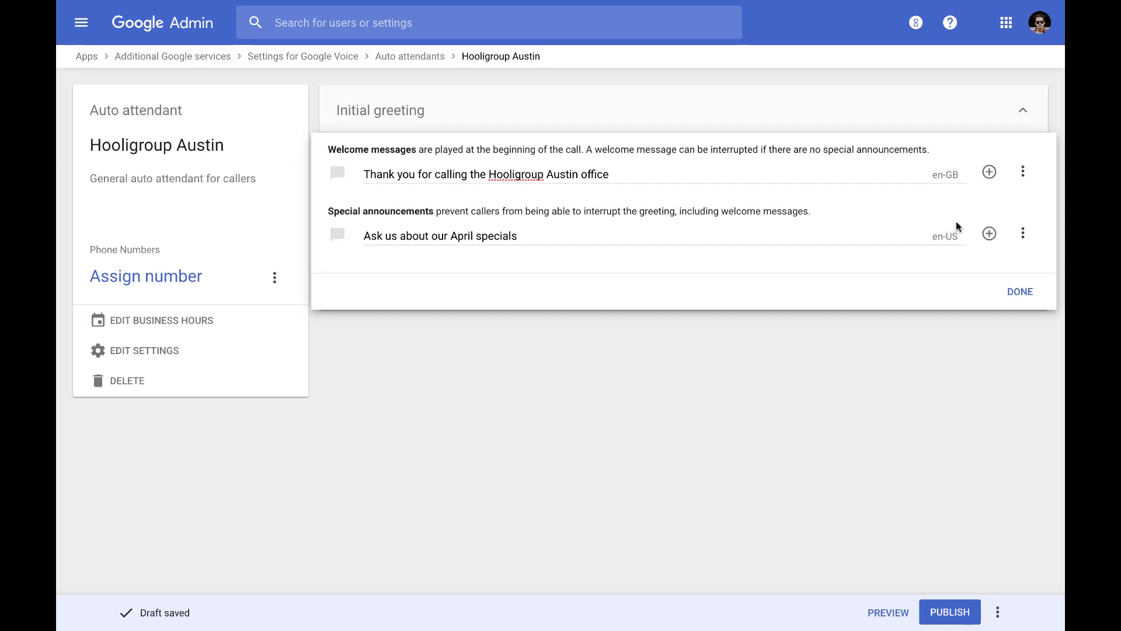
pyautogui.click(1033, 332)
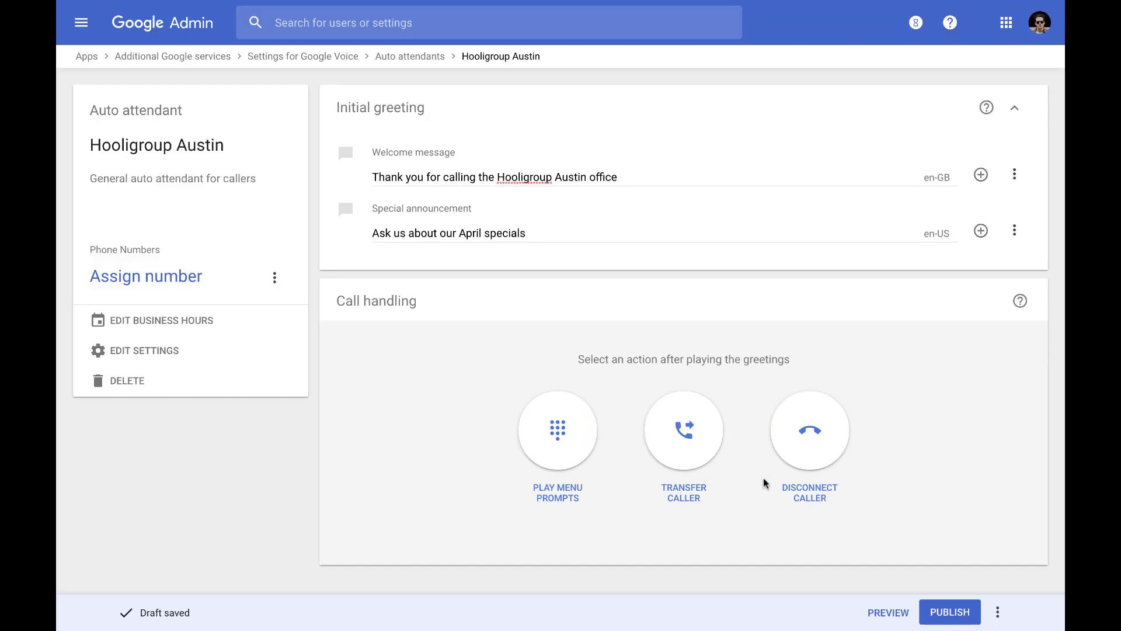
# Add a menu to the call handling with the introduction "Please listen carefully as our menu options have changed".
pyautogui.click(373, 342)
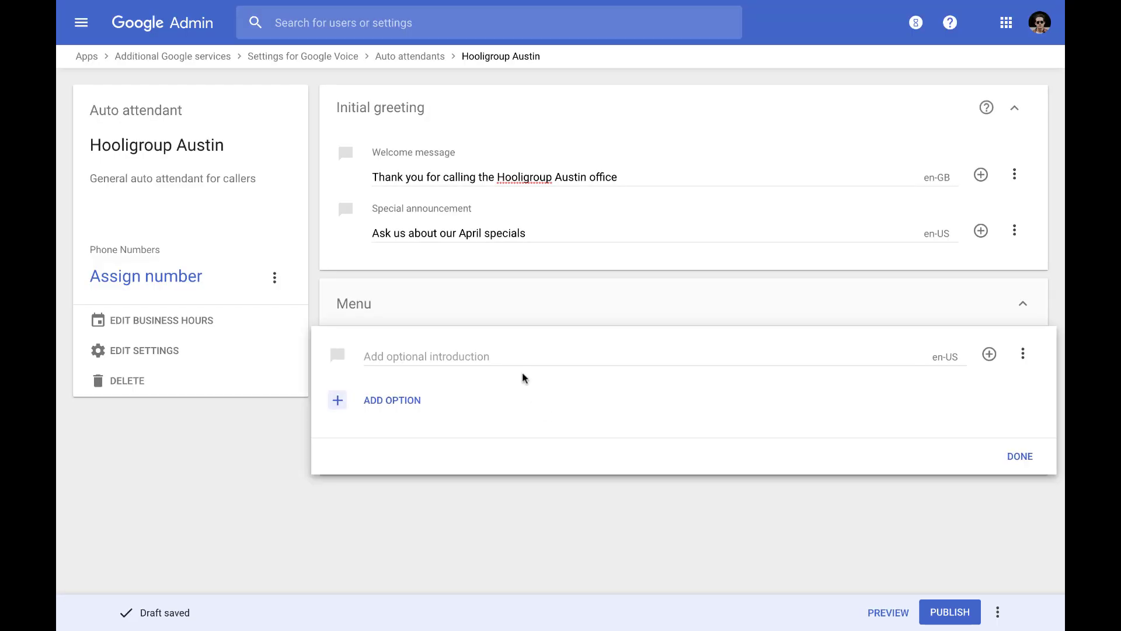
pyautogui.write('Pl')
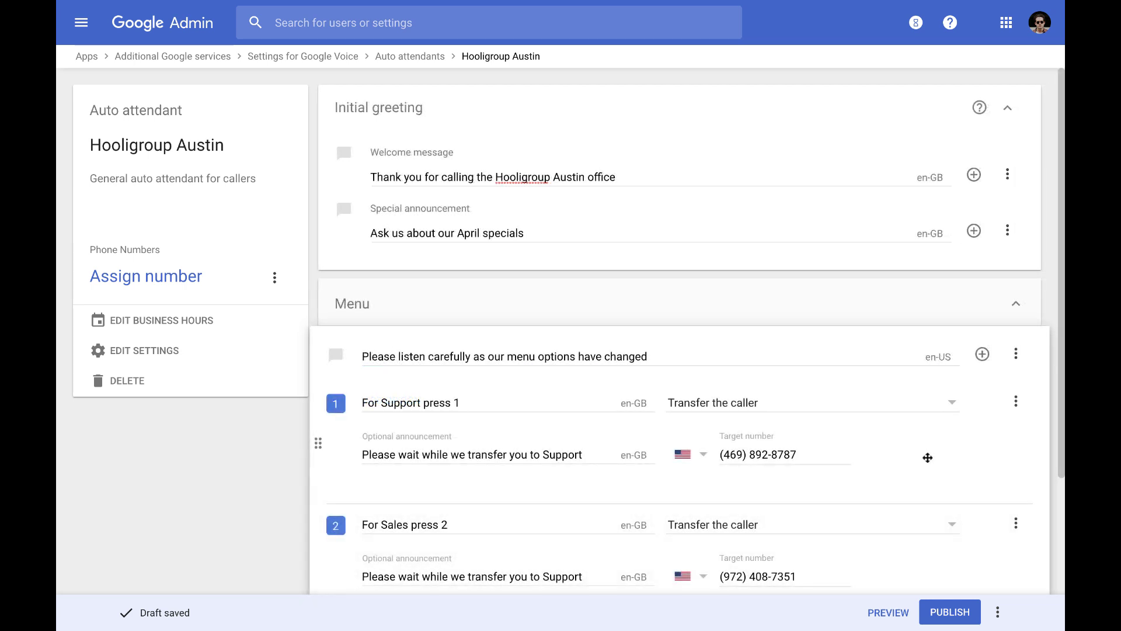
# Add menu option 3 with the action "Repeat this menu" and the prompt "Press 3 to repeat this menu".
pyautogui.scroll(-3, 928, 458)
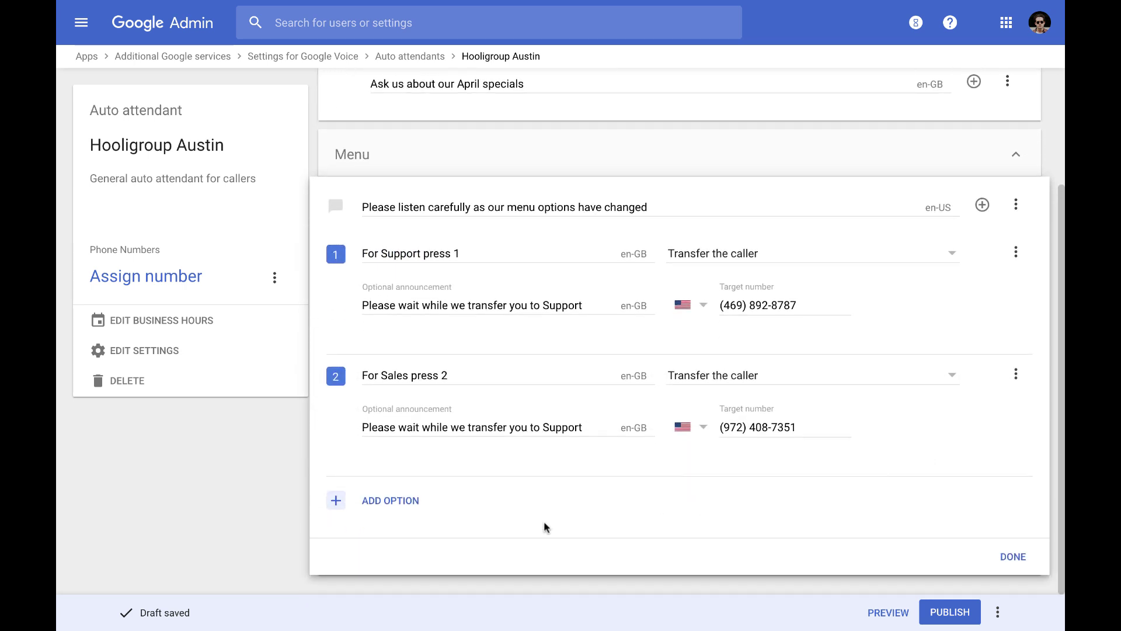
pyautogui.click(409, 500)
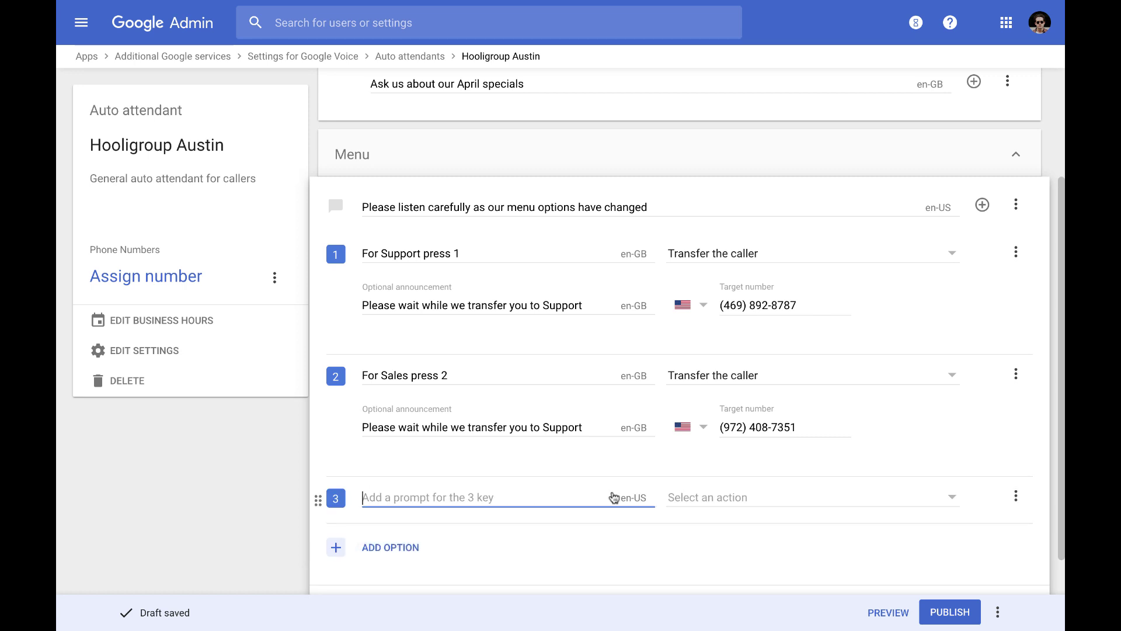
pyautogui.click(899, 496)
pyautogui.click(861, 552)
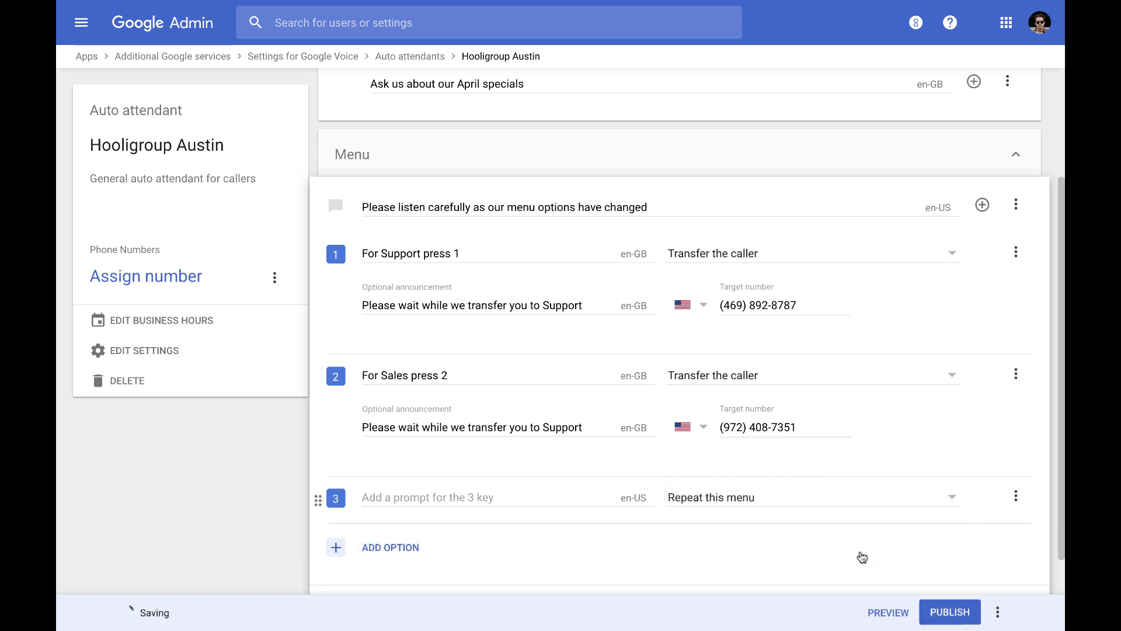
pyautogui.click(587, 501)
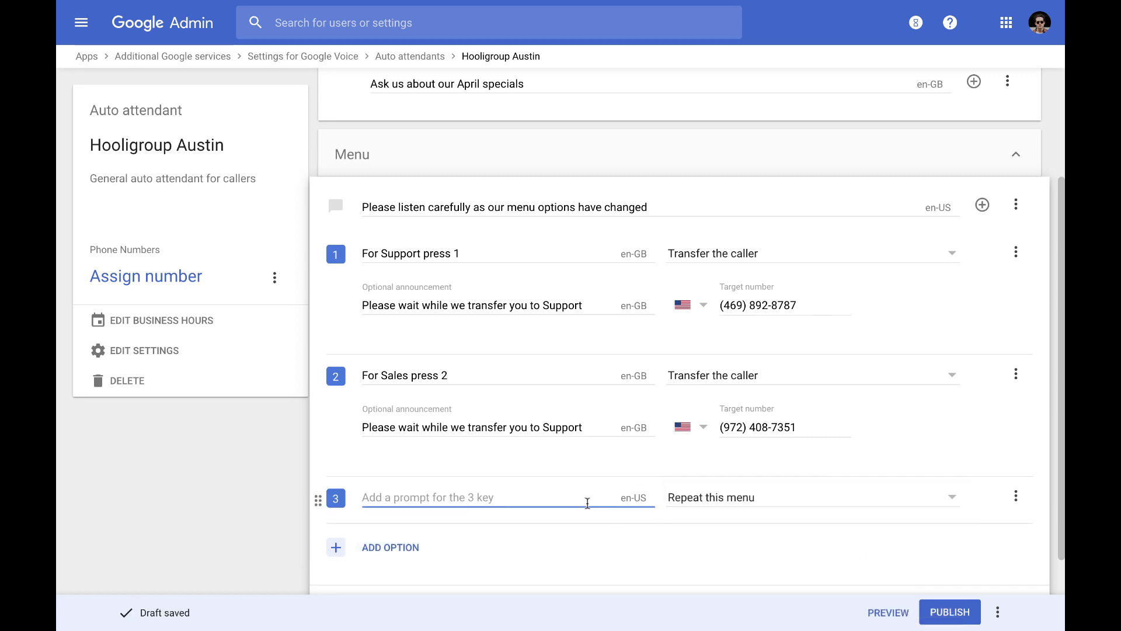
pyautogui.write('Press 3 t')
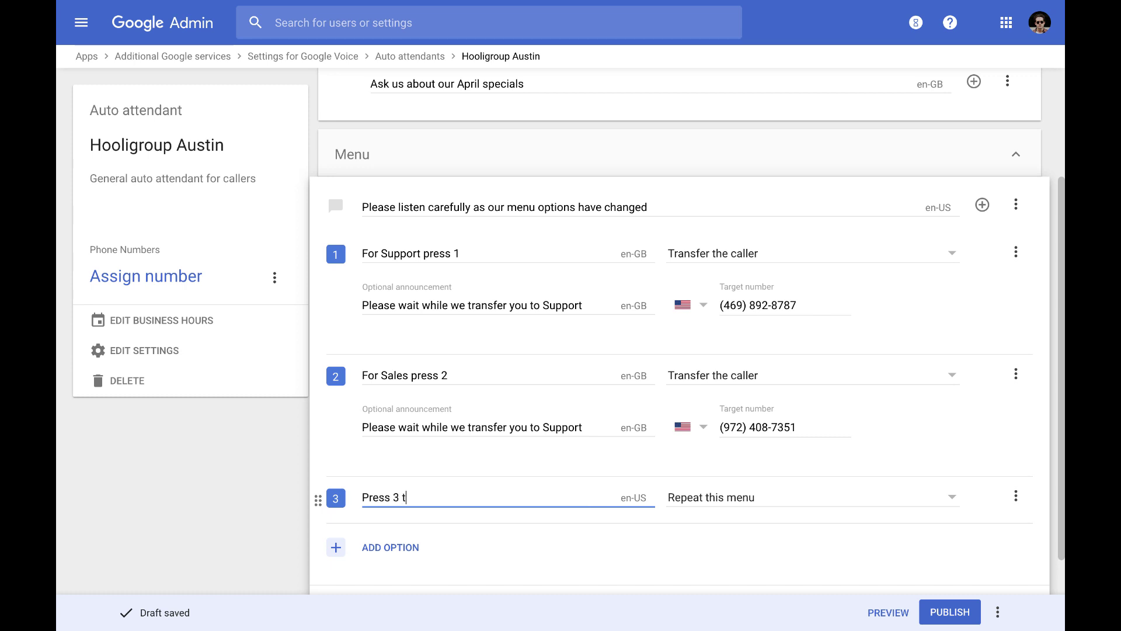
pyautogui.write('o repeat this menu')
# Move the "For Sales press 2" option above the Support option and set its action to "Continue to a submenu".
pyautogui.moveTo(318, 415); pyautogui.dragTo(320, 293)
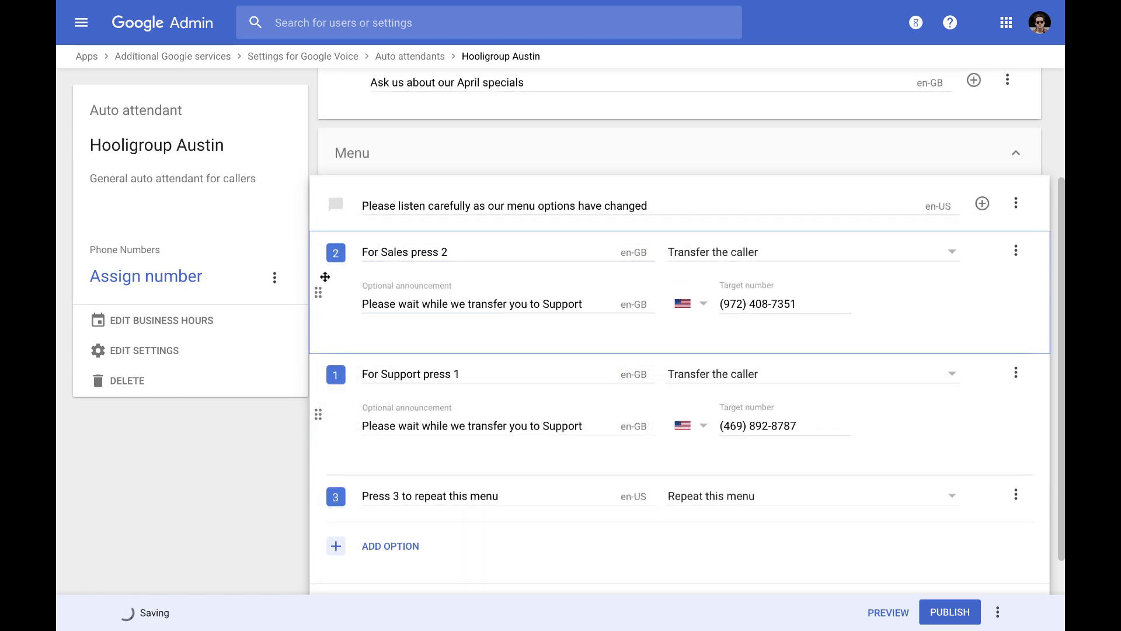
pyautogui.click(868, 264)
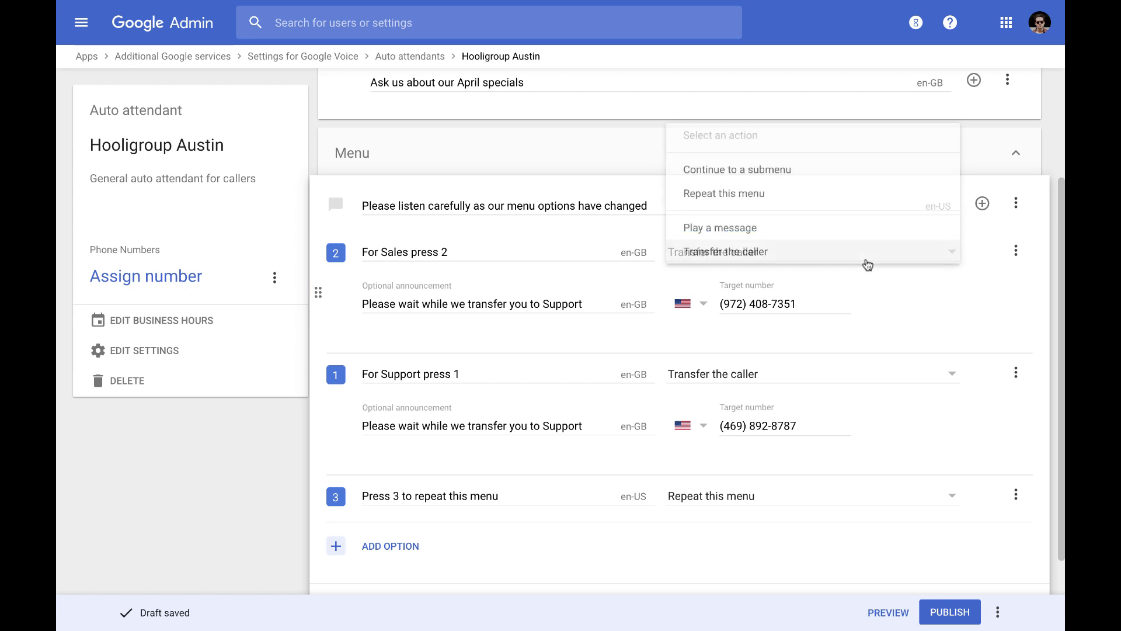
pyautogui.click(800, 178)
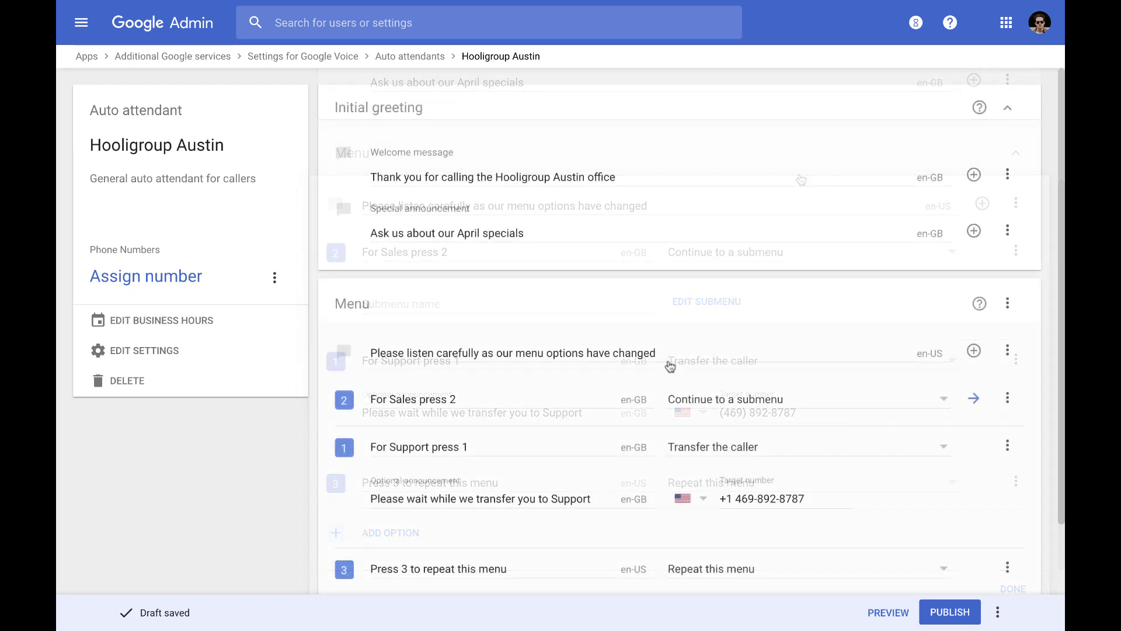
# Open the auto attendant's error handling settings for editing and view the unexpected key action.
pyautogui.click(185, 351)
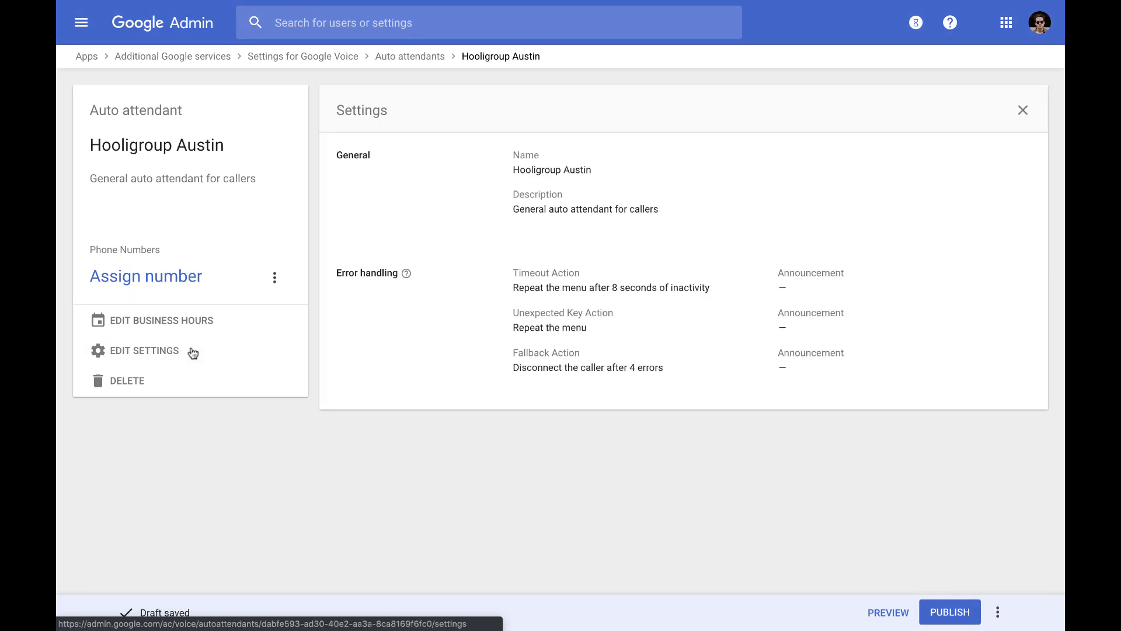
pyautogui.click(672, 289)
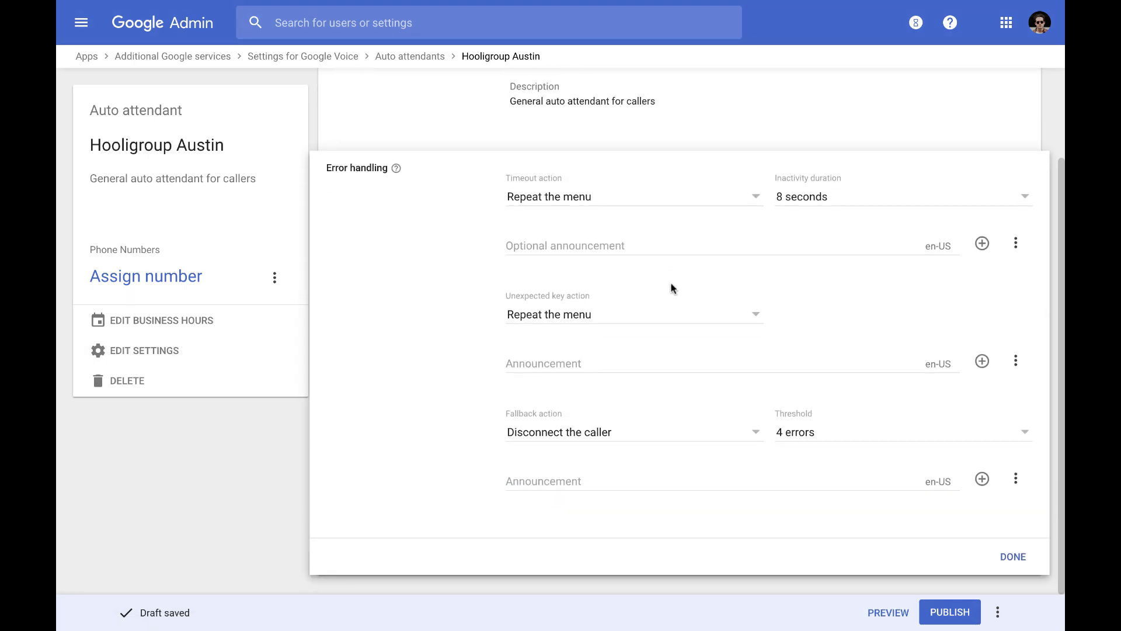
pyautogui.click(714, 318)
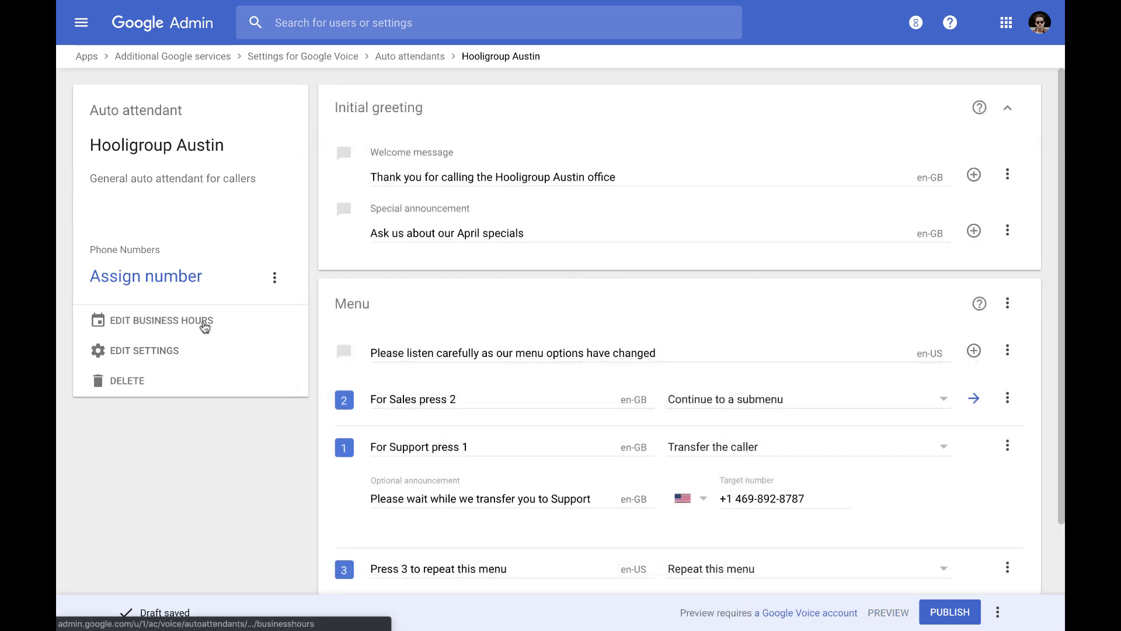
# Switch the auto attendant's open hours to Customized hours and set Monday's opening time to 9:00 AM.
pyautogui.click(205, 324)
pyautogui.click(519, 181)
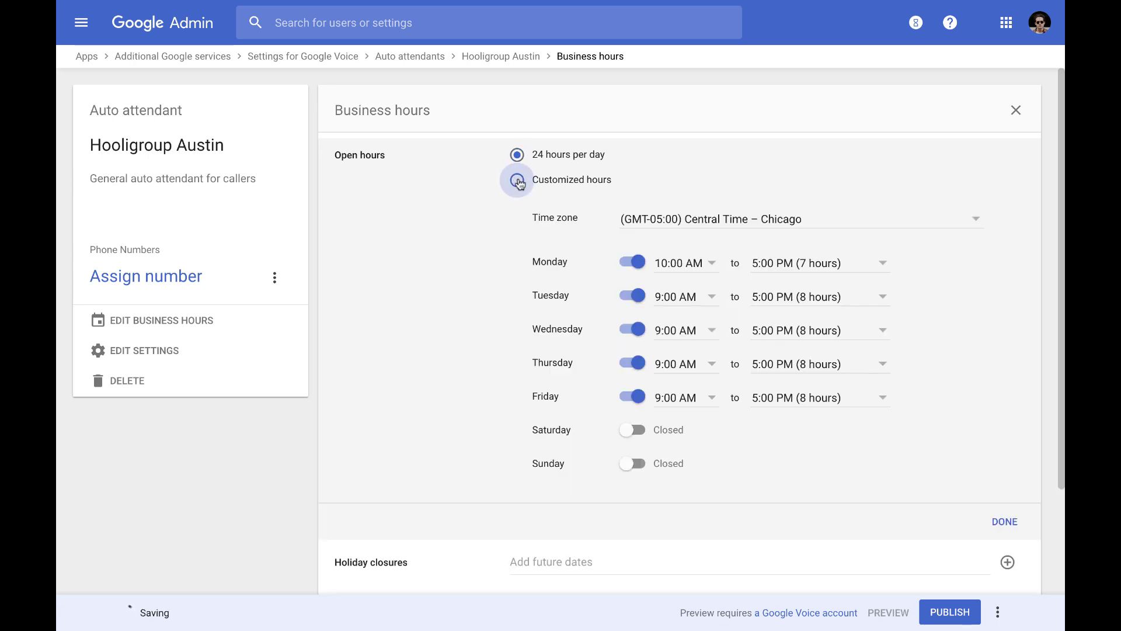
pyautogui.click(684, 264)
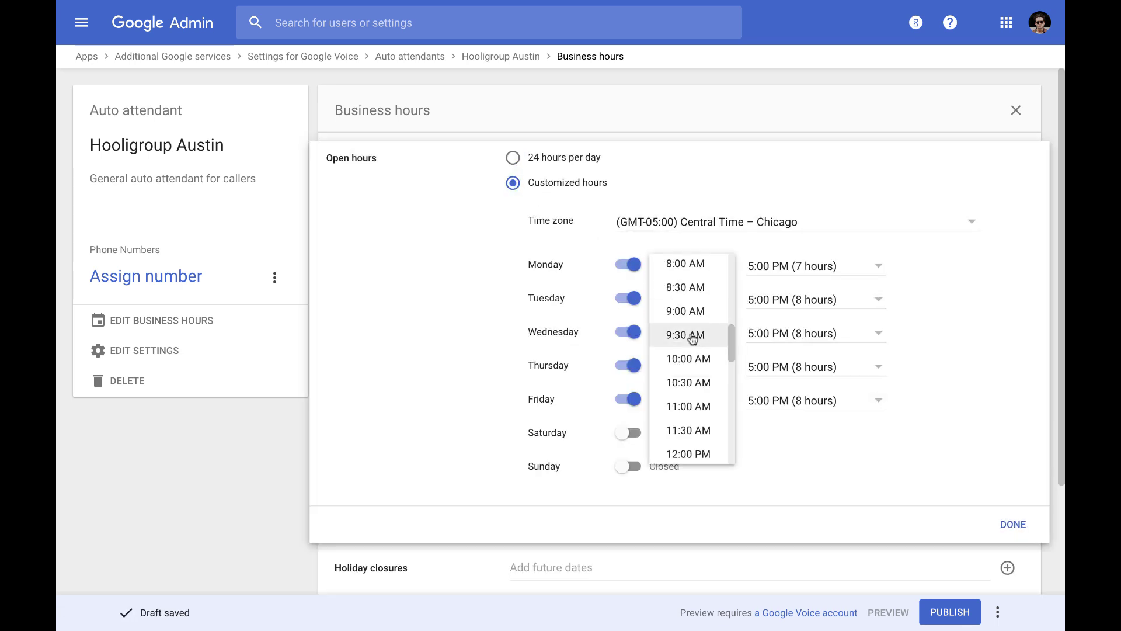
pyautogui.click(690, 315)
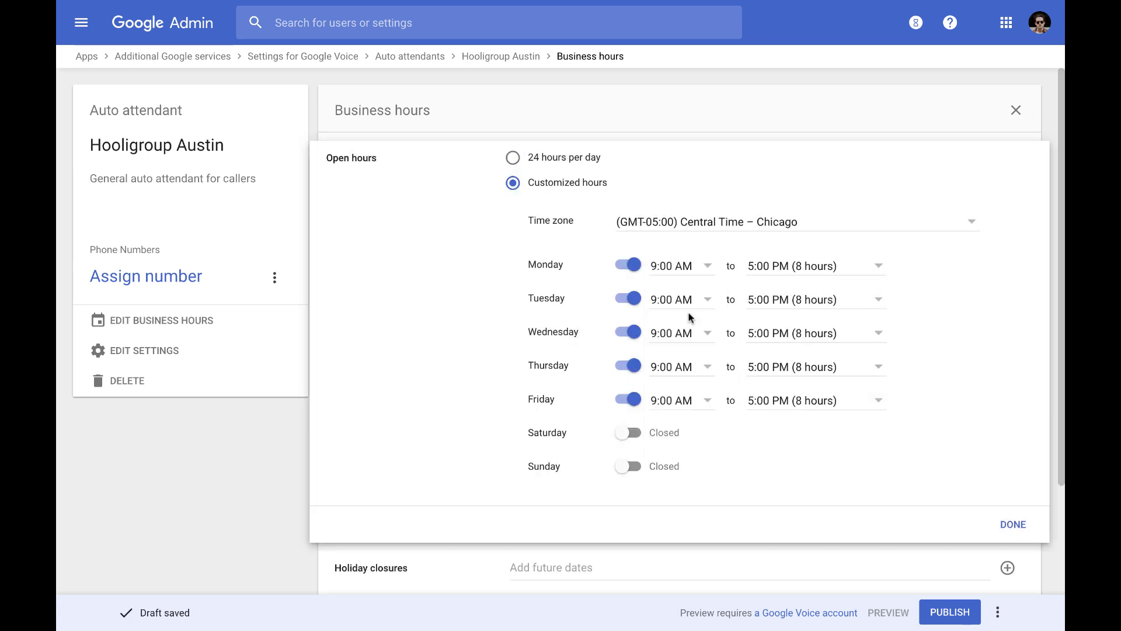
pyautogui.click(1013, 523)
# Add Apr 19, 2019 and May 15, 2019 as holiday closures.
pyautogui.click(1009, 525)
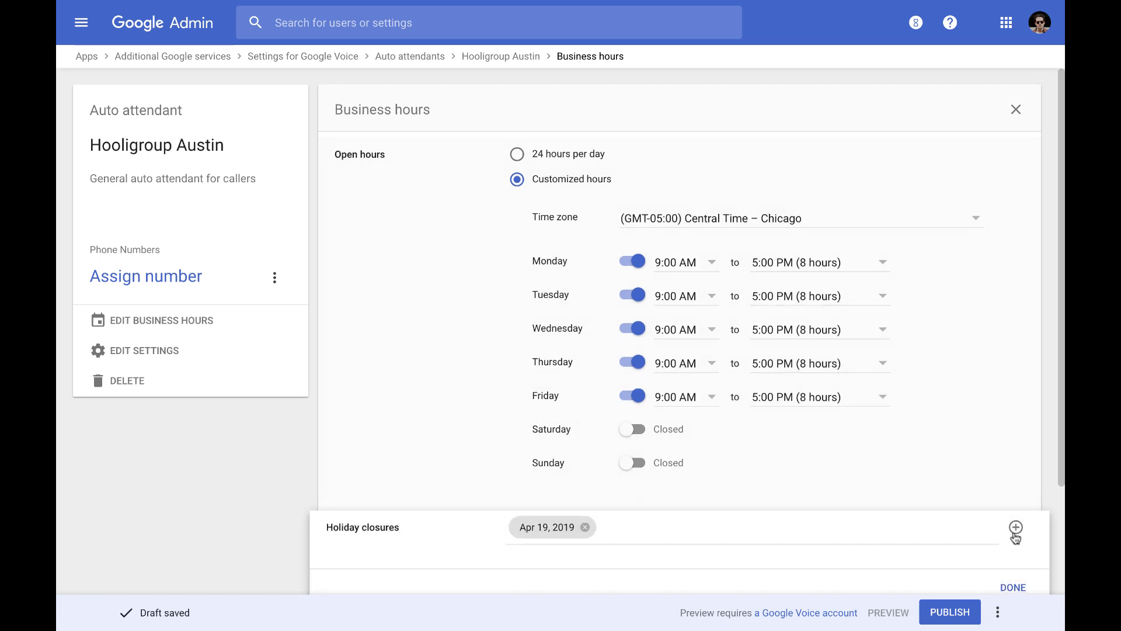
pyautogui.click(1016, 527)
pyautogui.click(1017, 353)
pyautogui.click(939, 453)
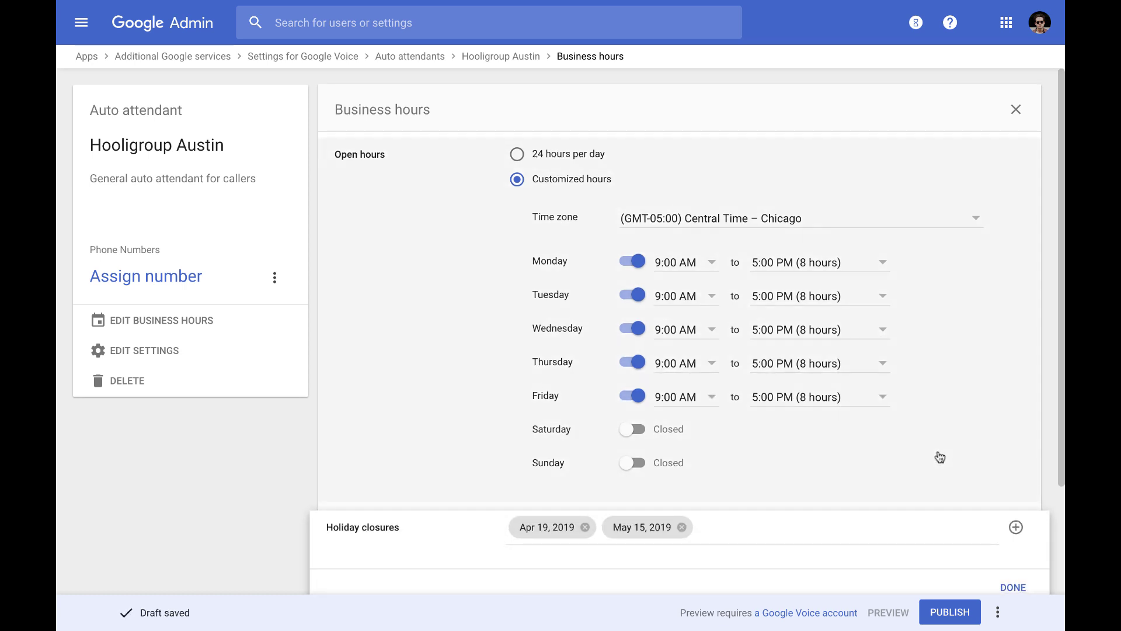
pyautogui.scroll(-1, 939, 456)
pyautogui.click(1013, 523)
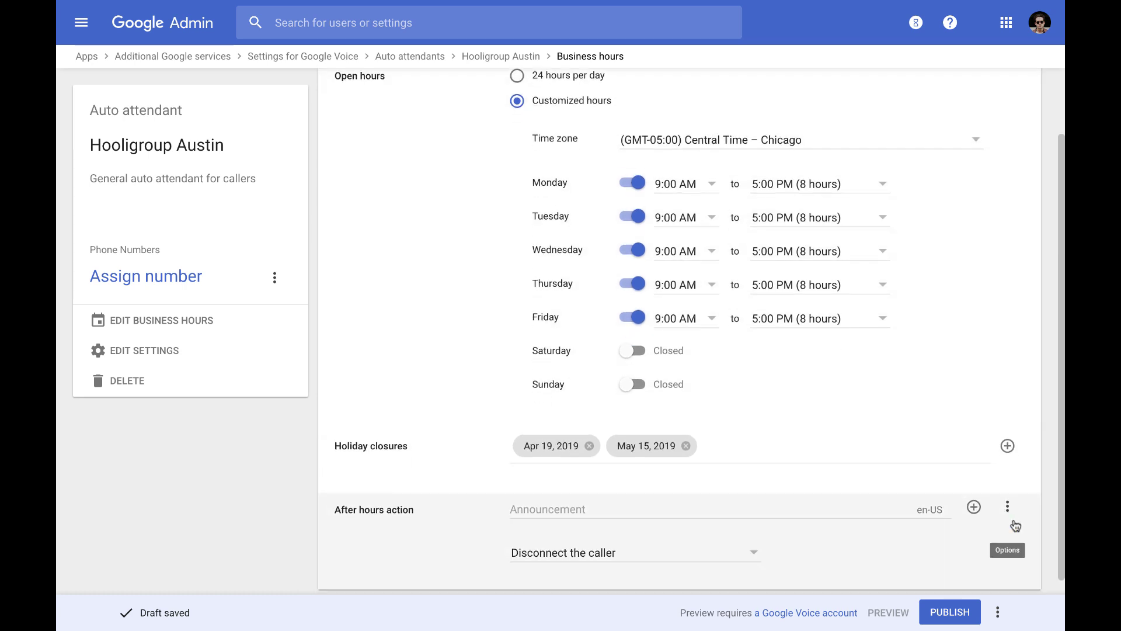
# Enter the after hours announcement "You have reached us outside of our regular business hours. Please stay on the line to be transferred to our after hours line.".
pyautogui.scroll(-1, 1014, 525)
pyautogui.click(825, 493)
pyautogui.write('You')
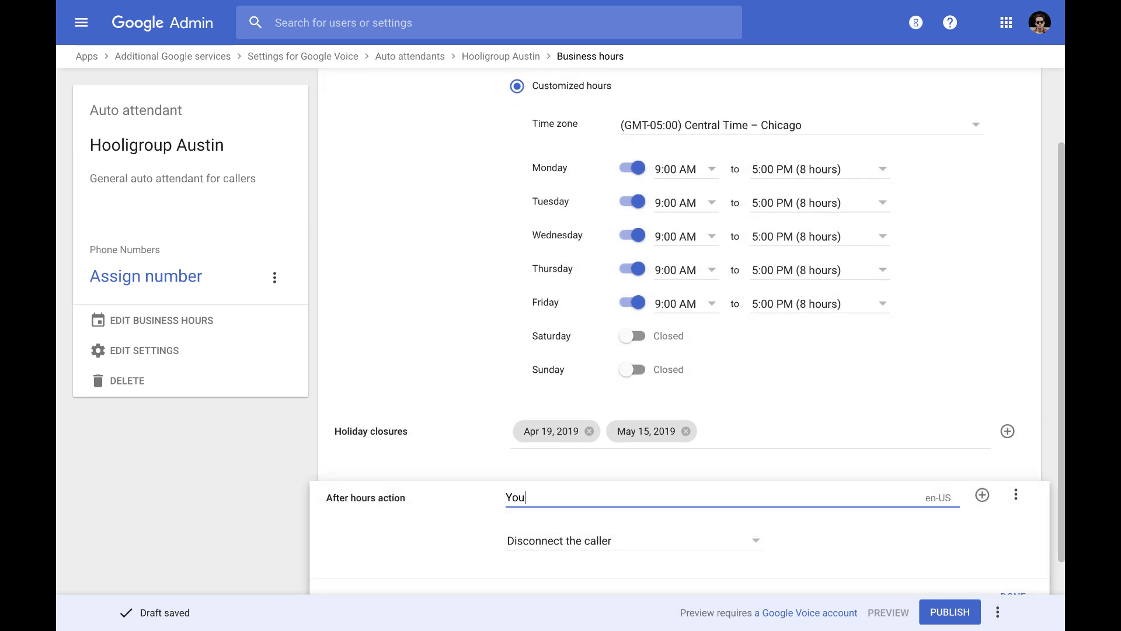
pyautogui.write(' have reached us outside of our regular business hours. Please stay on the line to be transferred to our after hours line.')
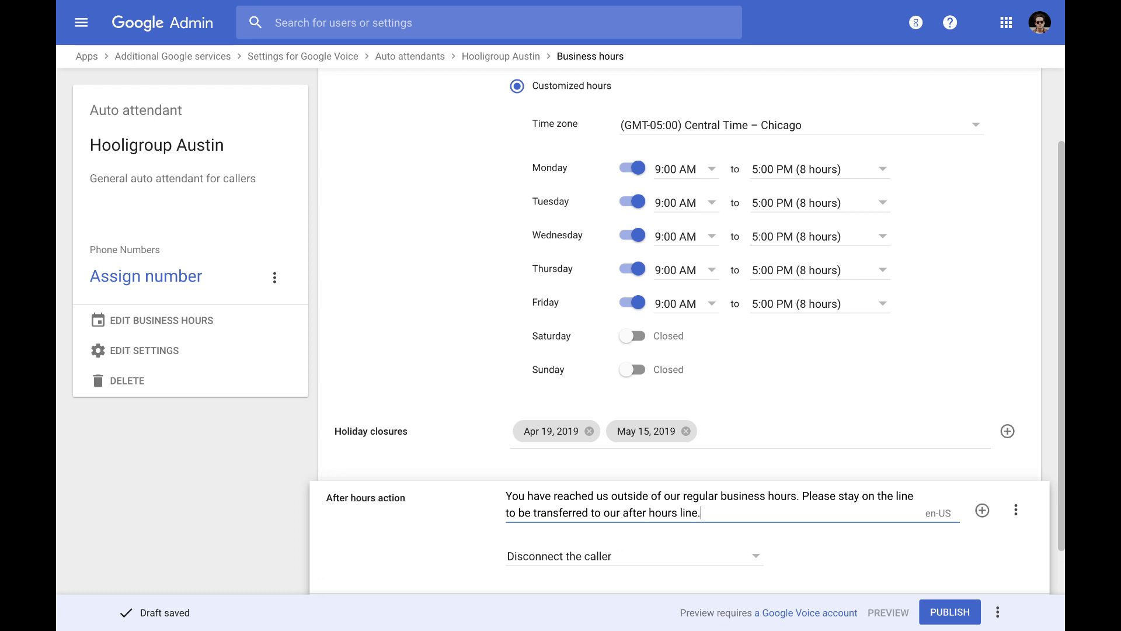
# Set the after hours action to "Transfer the caller" and enter the target phone number.
pyautogui.click(757, 556)
pyautogui.click(726, 578)
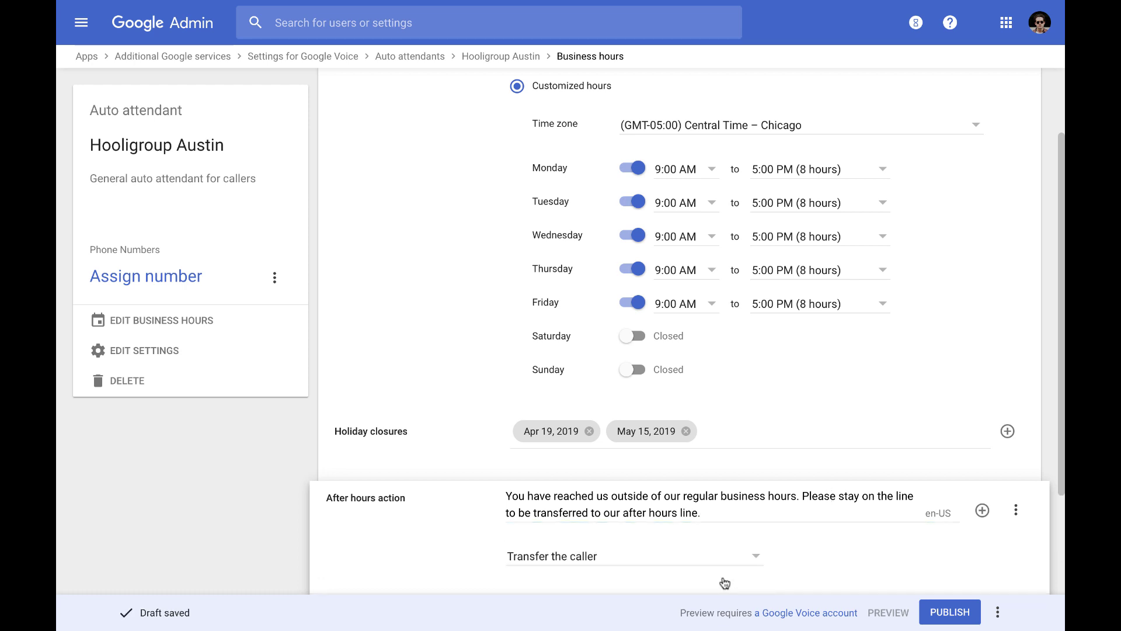
pyautogui.click(660, 511)
pyautogui.write('5')
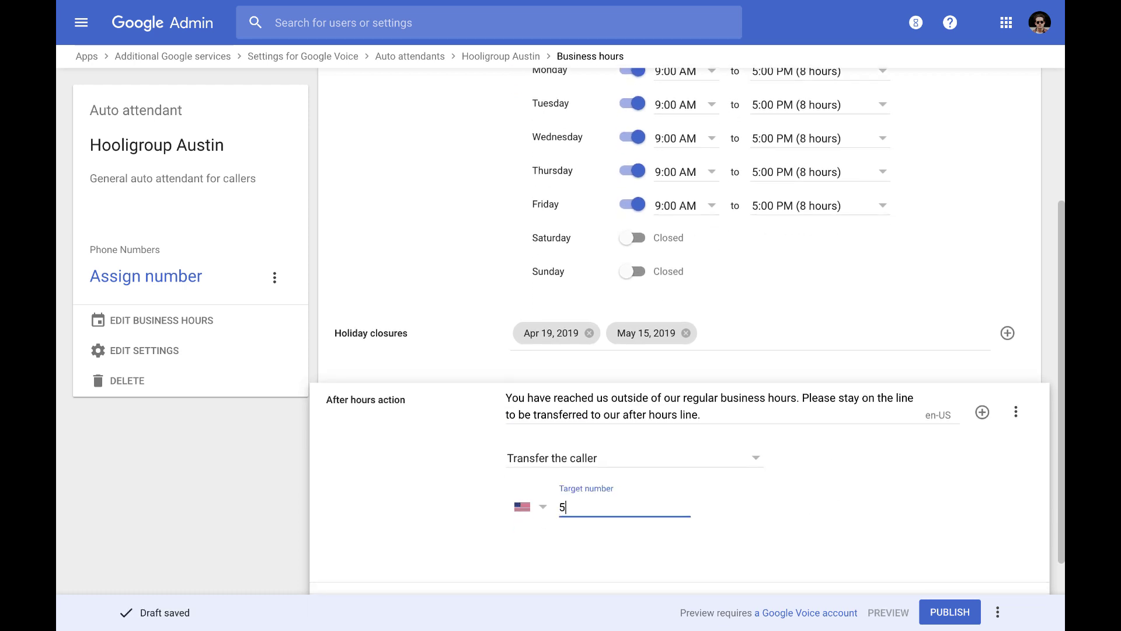
pyautogui.write('55-293-2942')
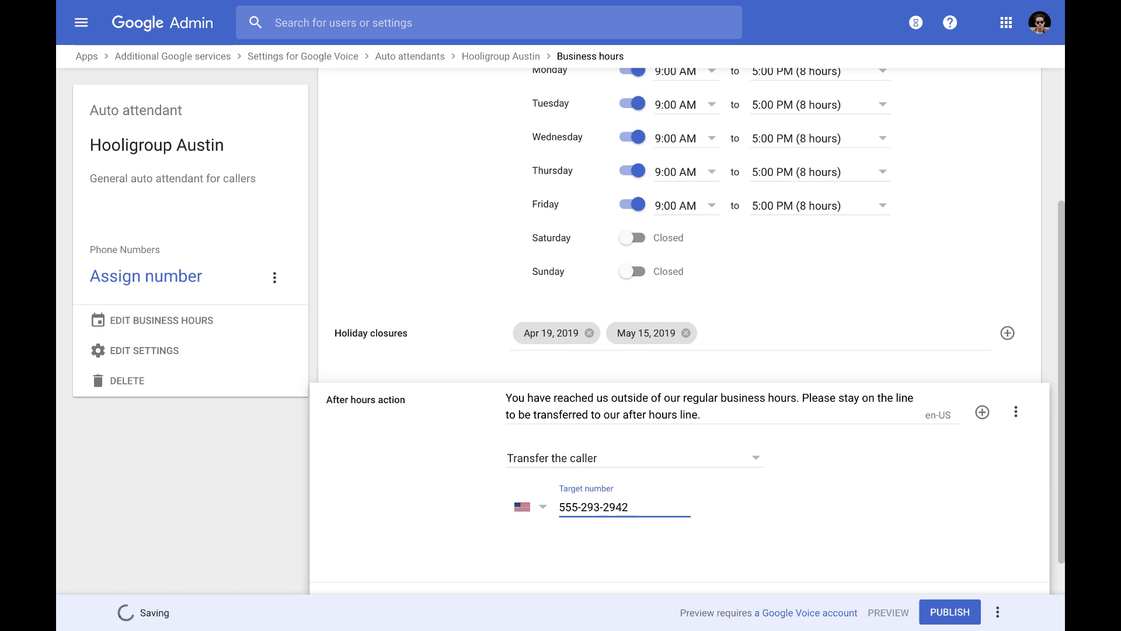
pyautogui.press('Return')
# Start assigning a number to the auto attendant, choosing United States as the country and entering the suggested service address.
pyautogui.click(199, 279)
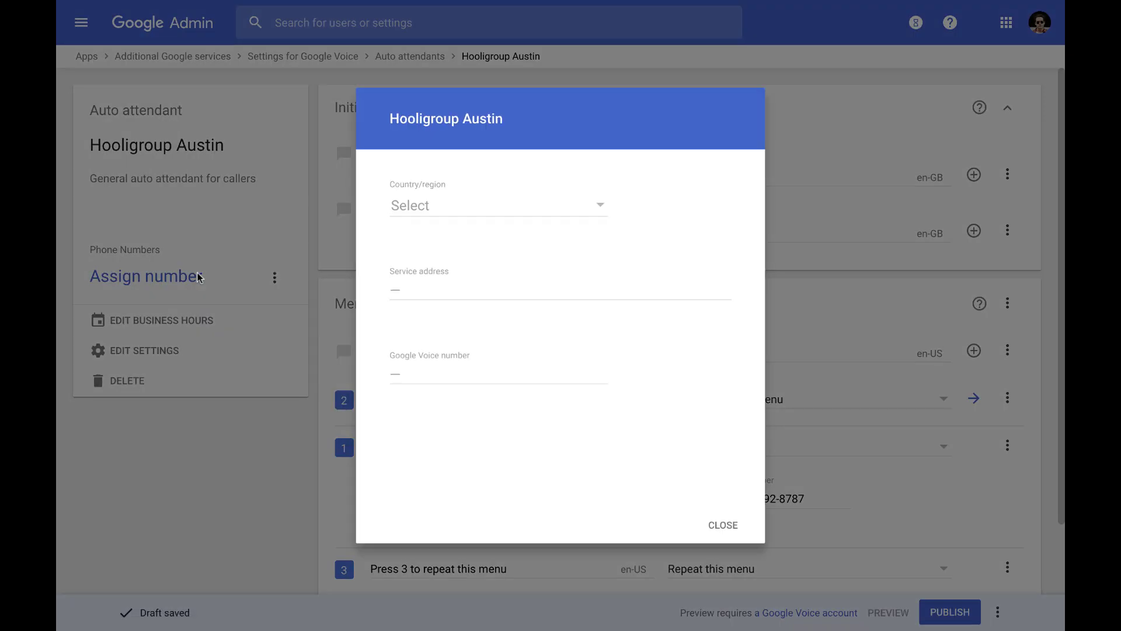
pyautogui.click(523, 208)
pyautogui.click(506, 407)
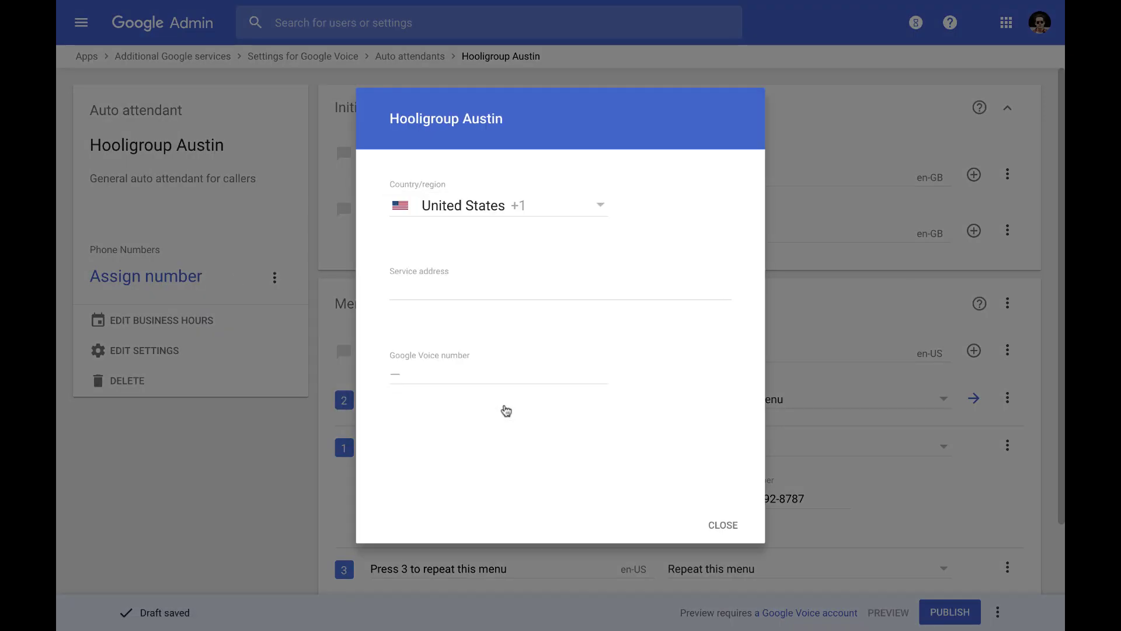
pyautogui.click(499, 290)
pyautogui.write('1600 ampitheatre pkwy')
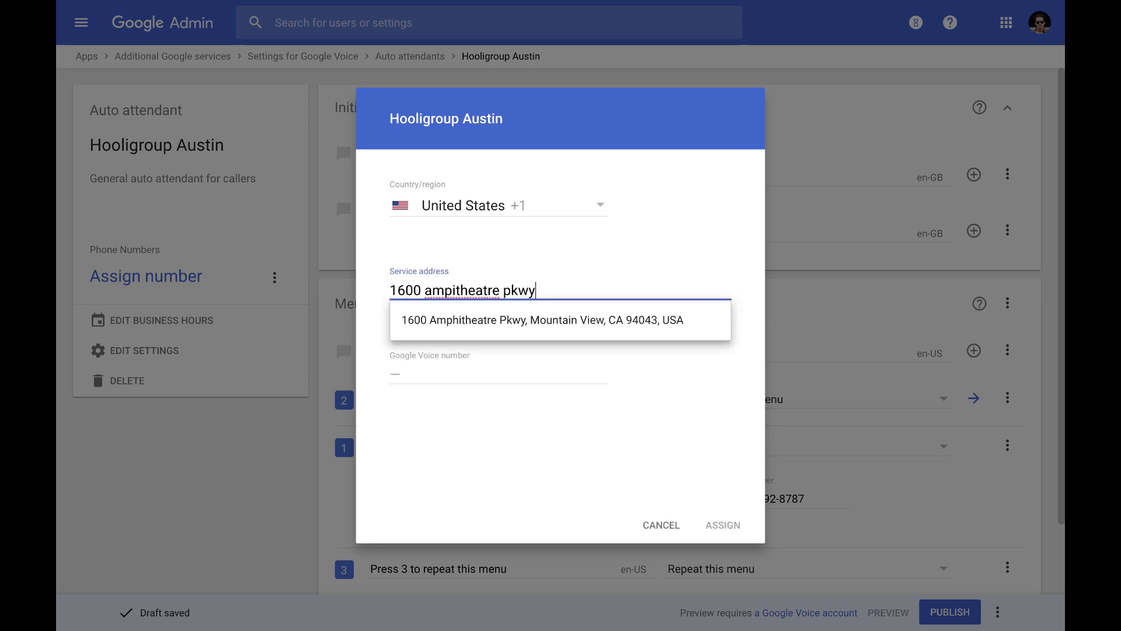
pyautogui.click(509, 318)
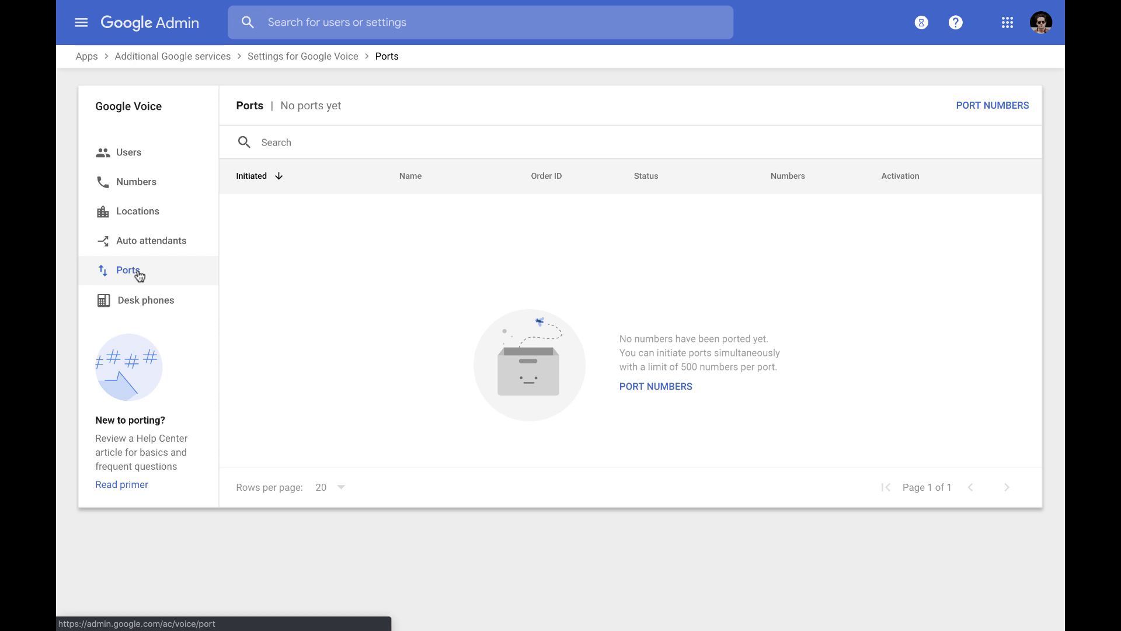
# Initiate a number port named "Los Angeles office deployment" with United States as the country of service, and continue to its details.
pyautogui.click(981, 114)
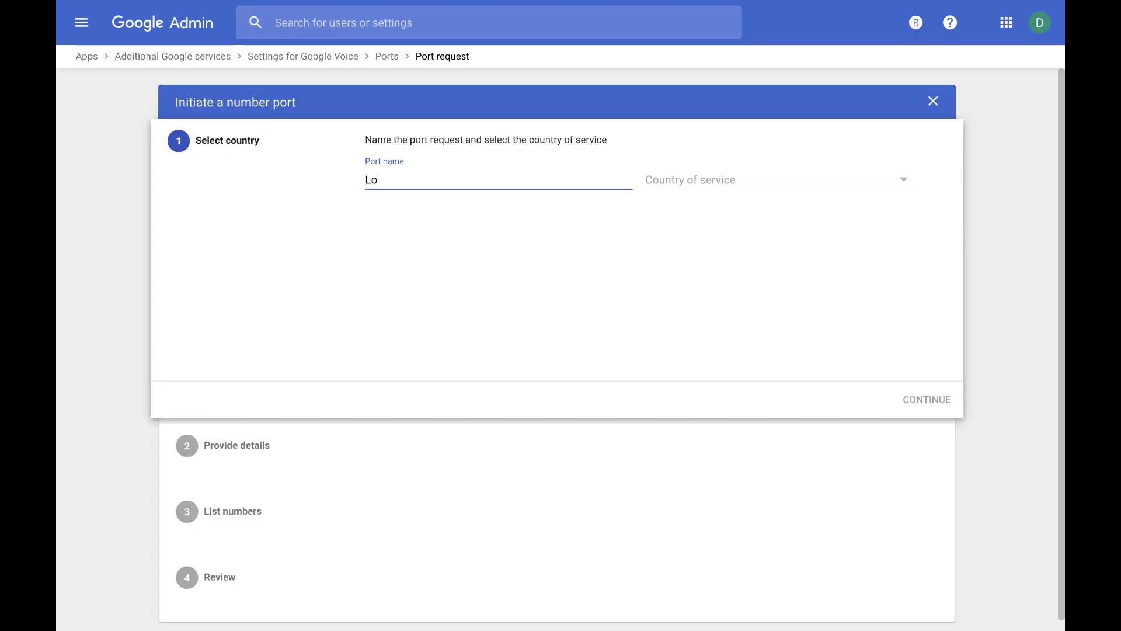
pyautogui.write('Los Angeles office deployment')
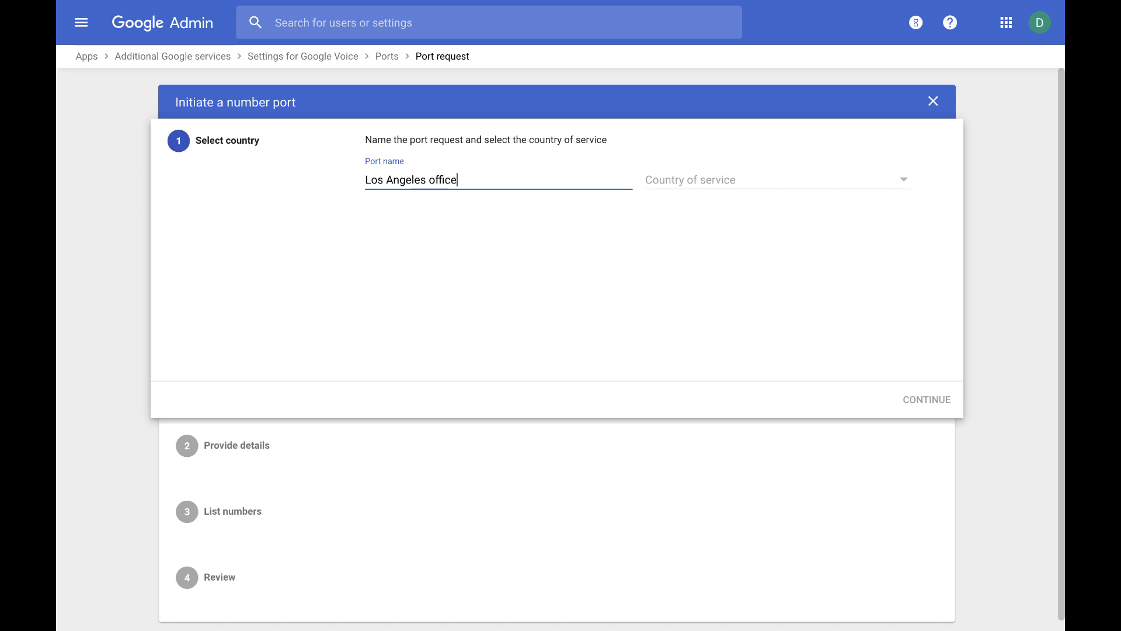
pyautogui.click(887, 182)
pyautogui.click(764, 433)
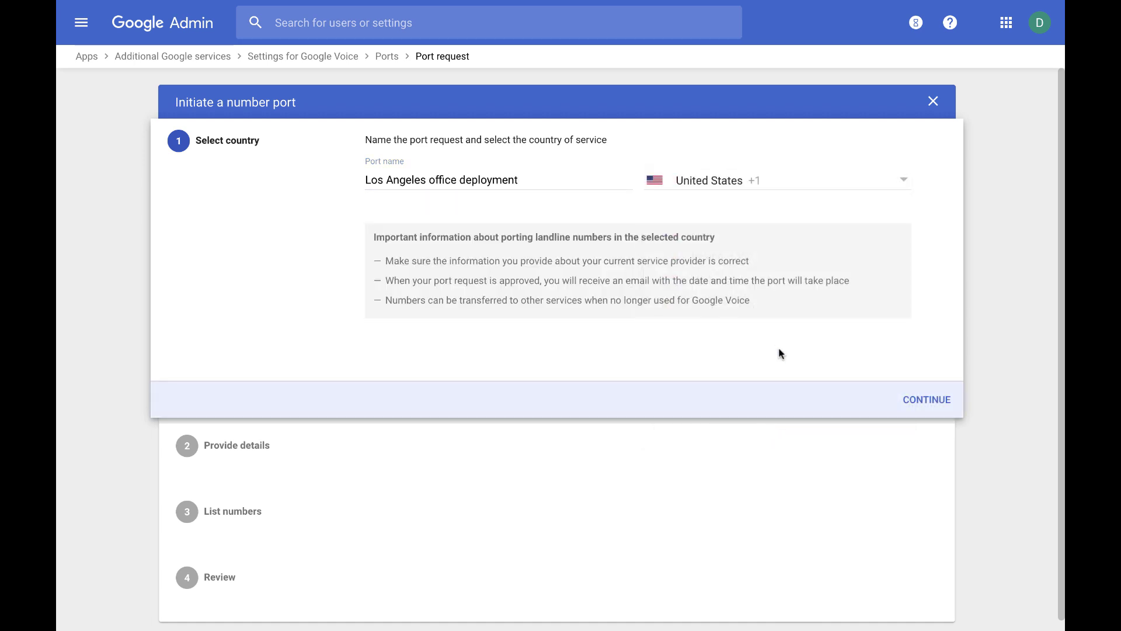
pyautogui.click(927, 400)
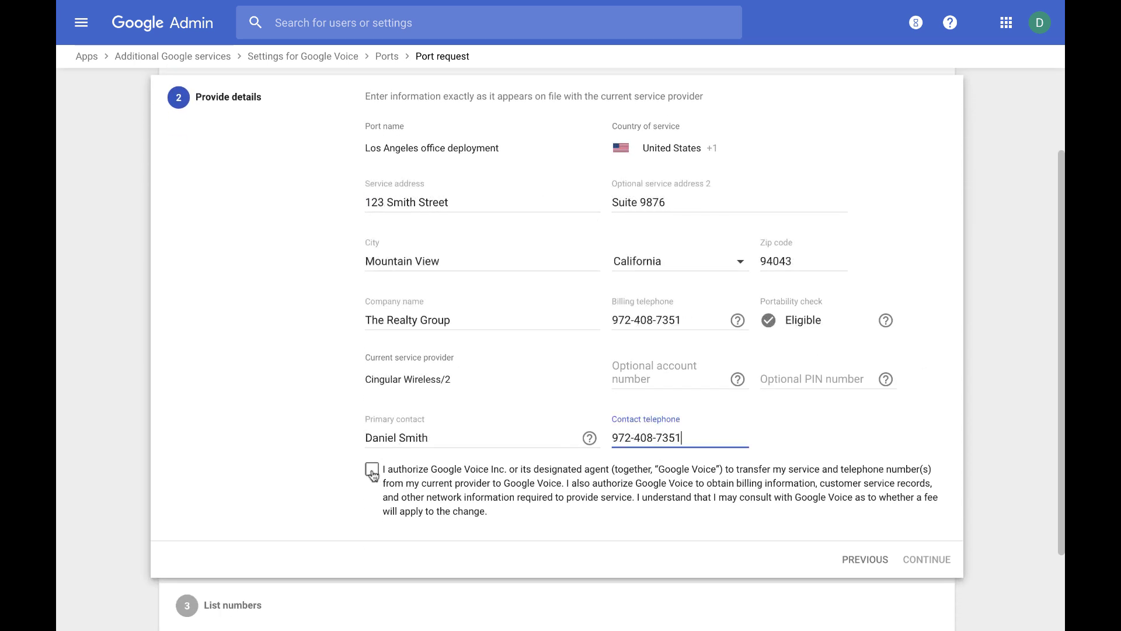
# Authorize Google Voice to transfer the service and telephone numbers from the current provider, and continue to listing the numbers.
pyautogui.click(372, 470)
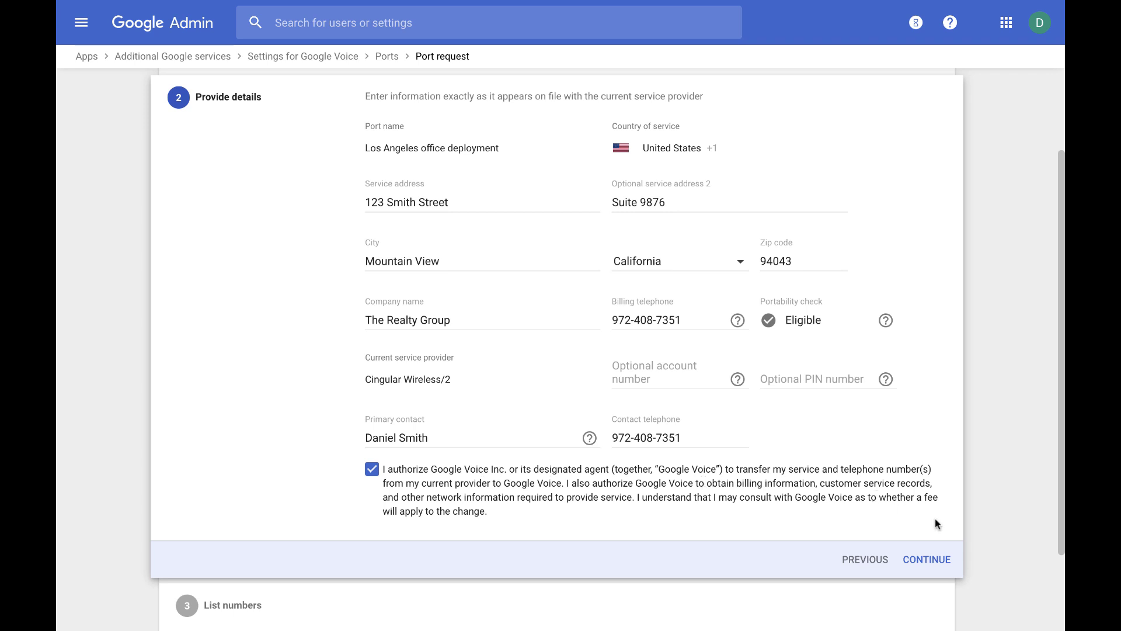
pyautogui.click(933, 559)
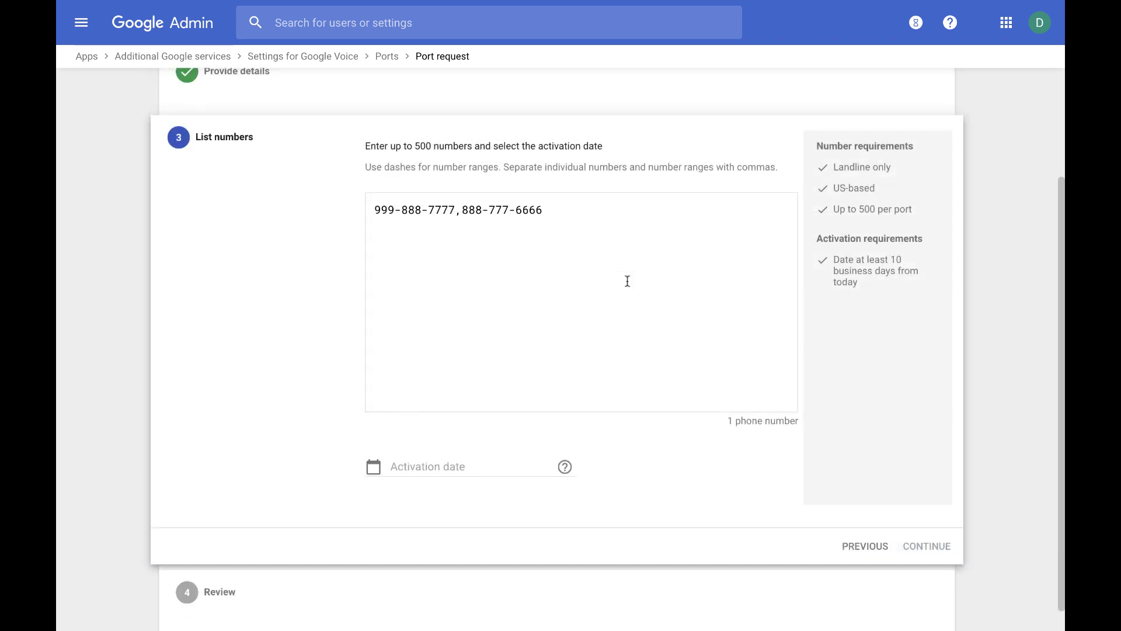
# Set the activation date of the port request to Wed, May 8, 2019.
pyautogui.click(374, 467)
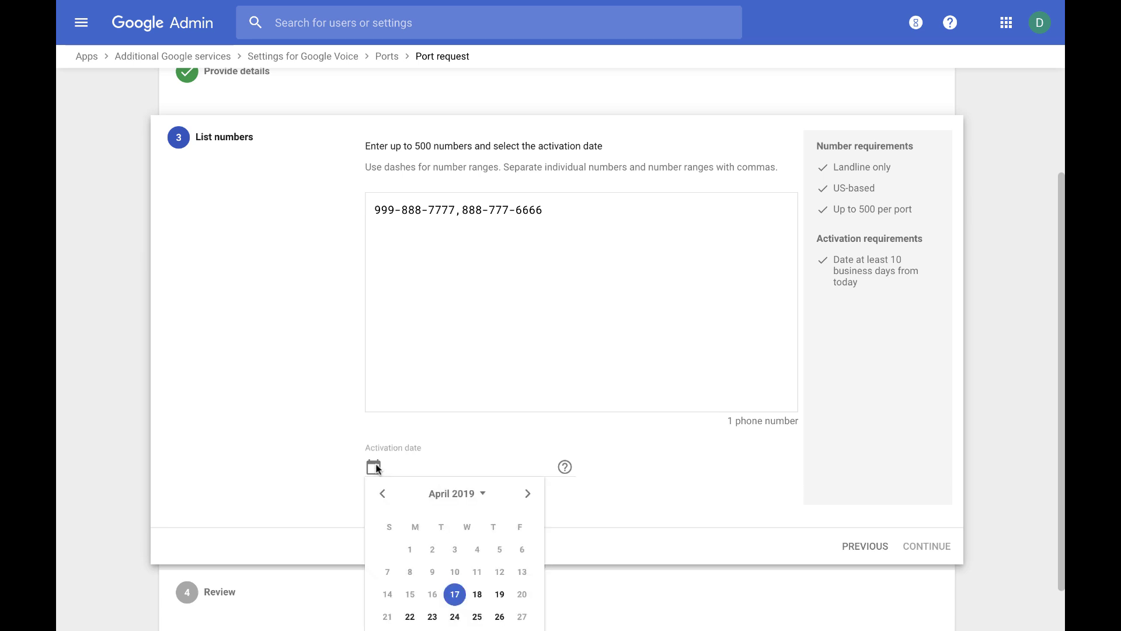
pyautogui.scroll(-1, 377, 469)
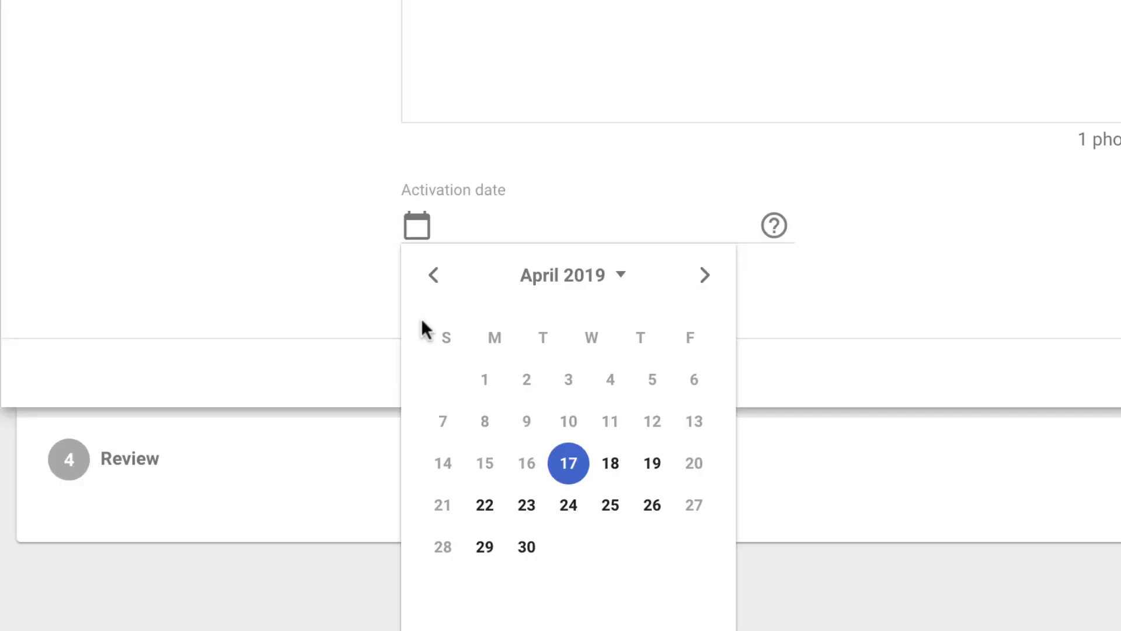
pyautogui.click(528, 440)
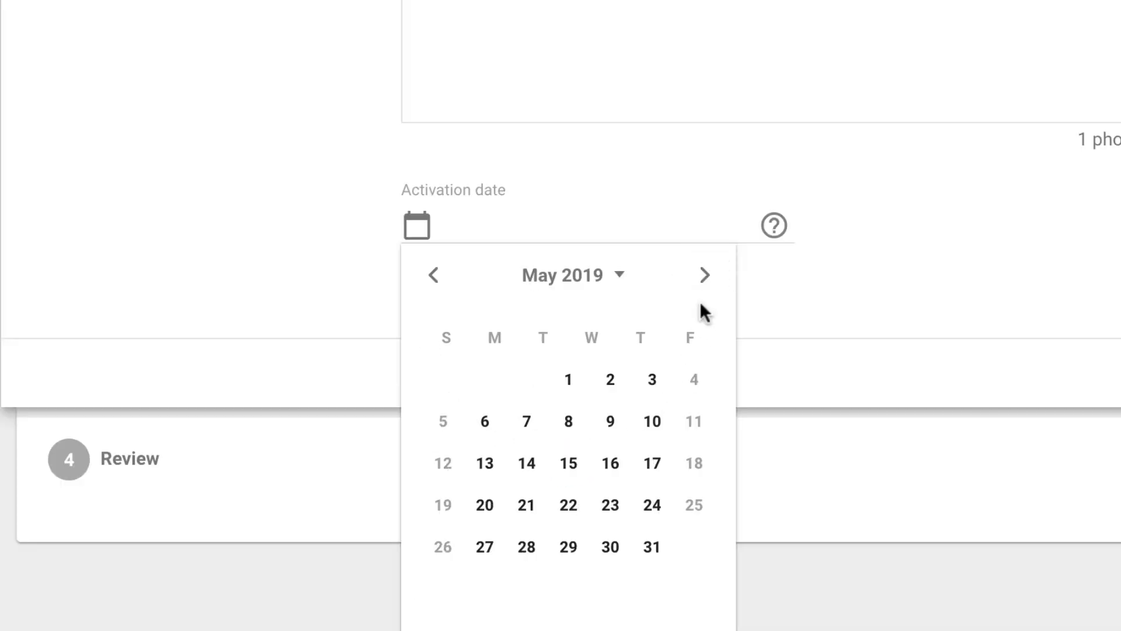
pyautogui.click(566, 431)
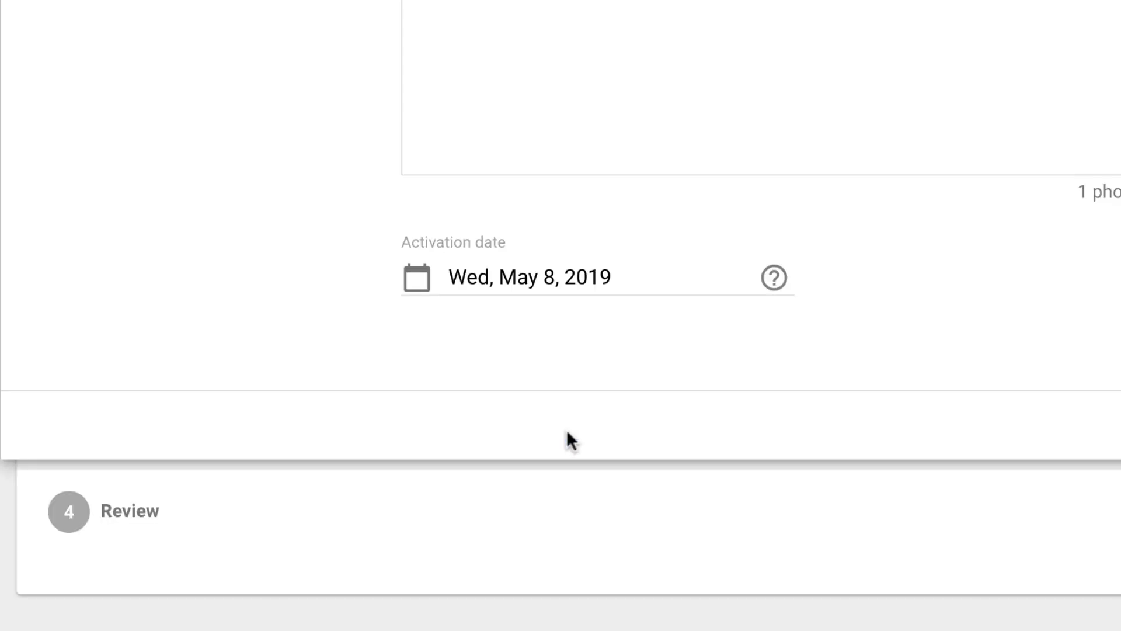